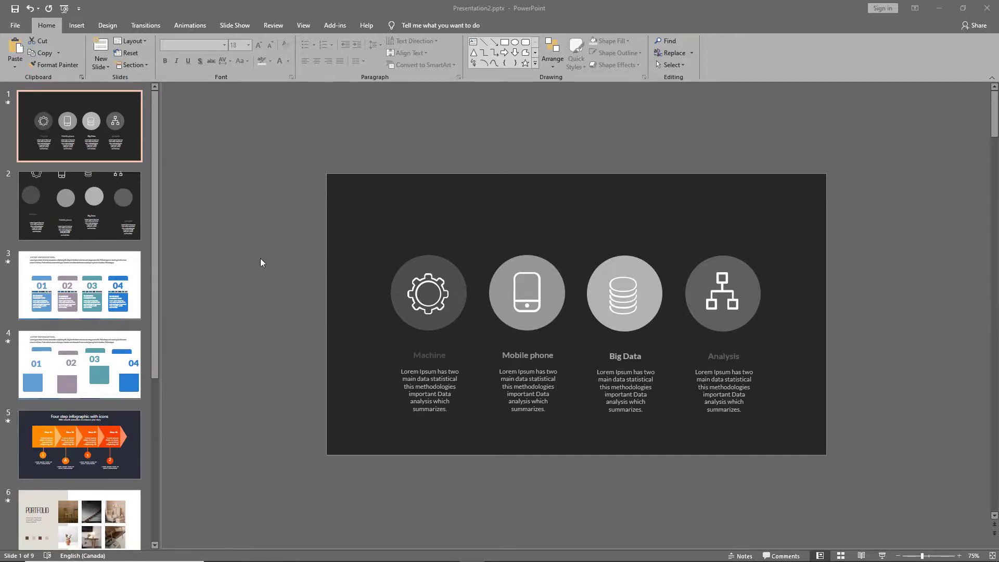
# Switch to slide 2, where the four icons float above the slide apart from their circles.
pyautogui.click(115, 220)
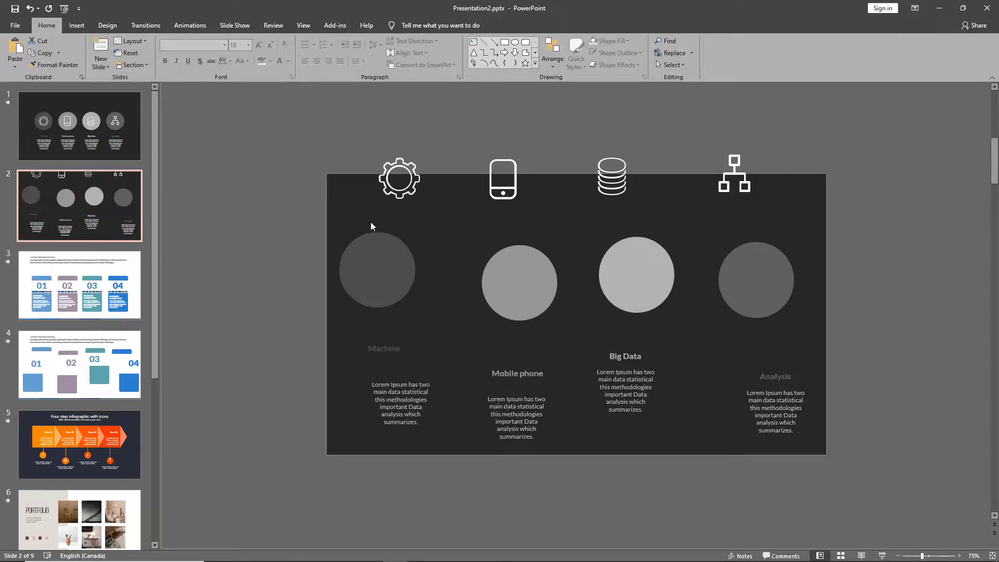
# Compare slide 2's loose gear and Machine circle with the finished slide 1, then return to slide 2.
pyautogui.click(400, 192)
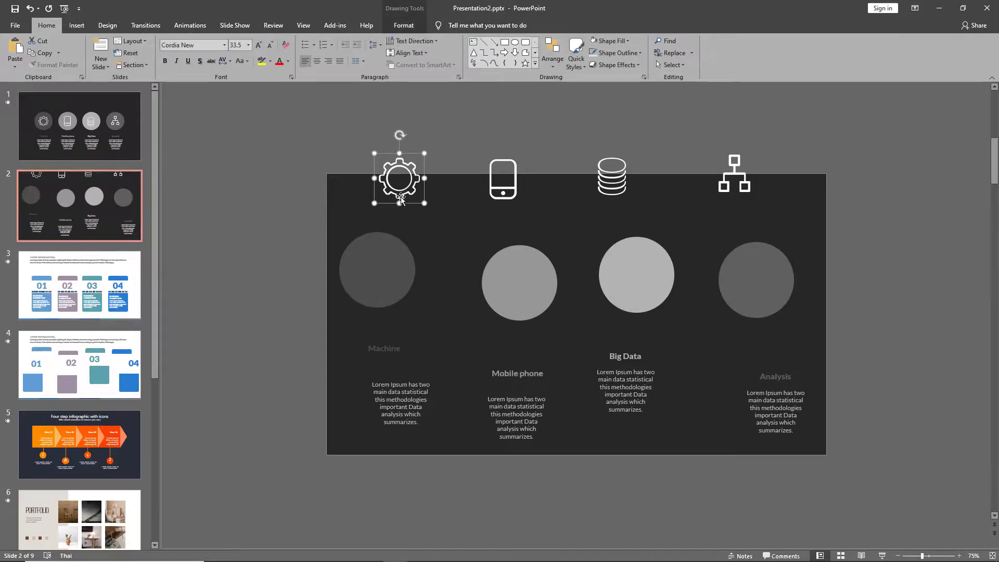
pyautogui.click(377, 266)
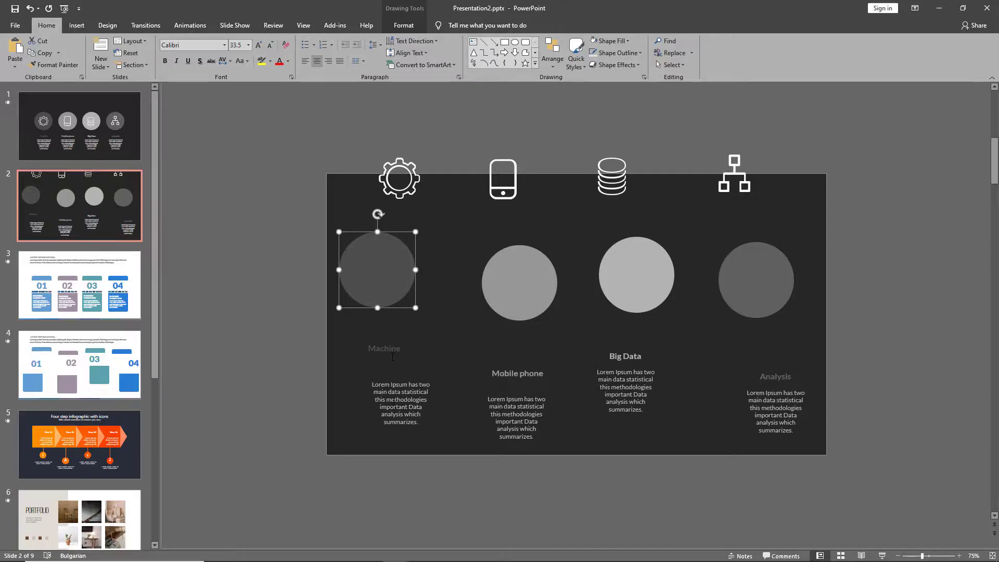
pyautogui.click(297, 268)
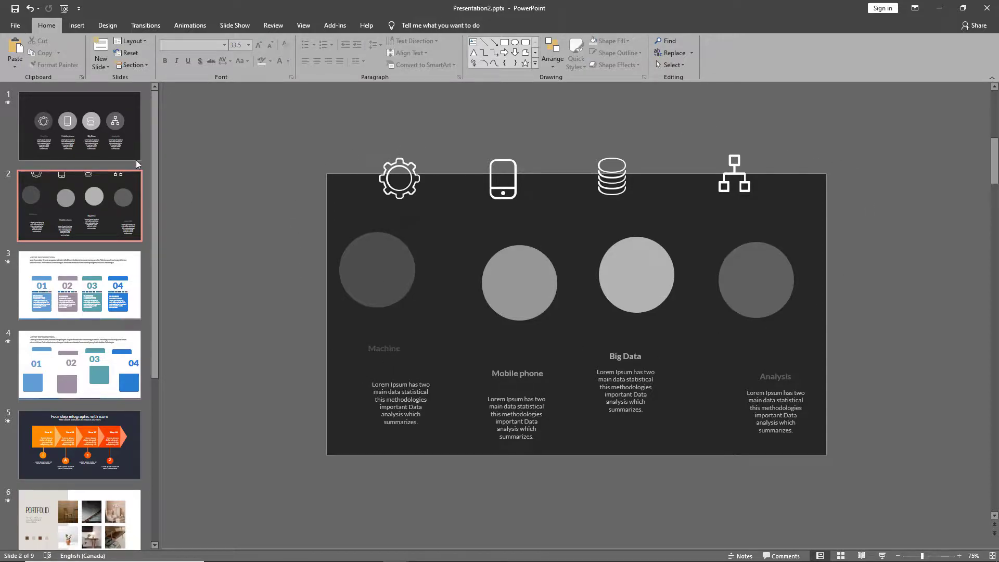
pyautogui.click(122, 141)
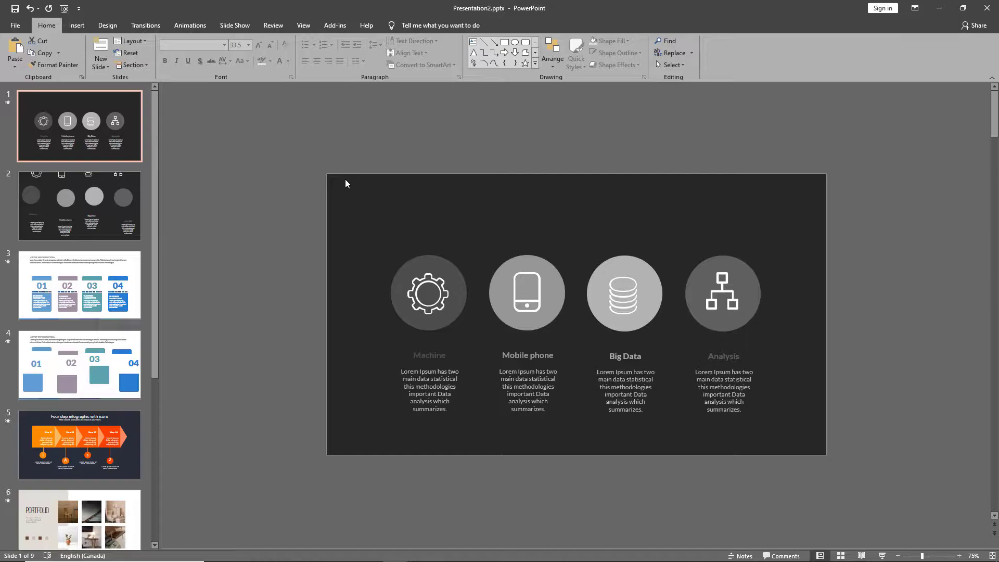
pyautogui.press('pagedown')
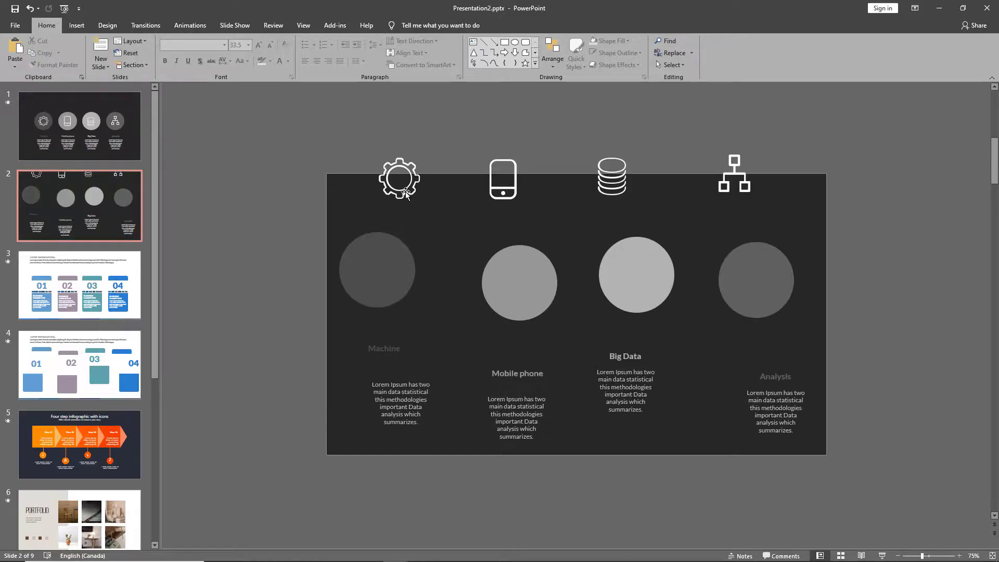
# Drag the gear, phone, database and network icons into the Machine, Mobile phone, Big Data and Analysis circles.
pyautogui.moveTo(406, 193); pyautogui.dragTo(391, 289)
pyautogui.click(521, 198)
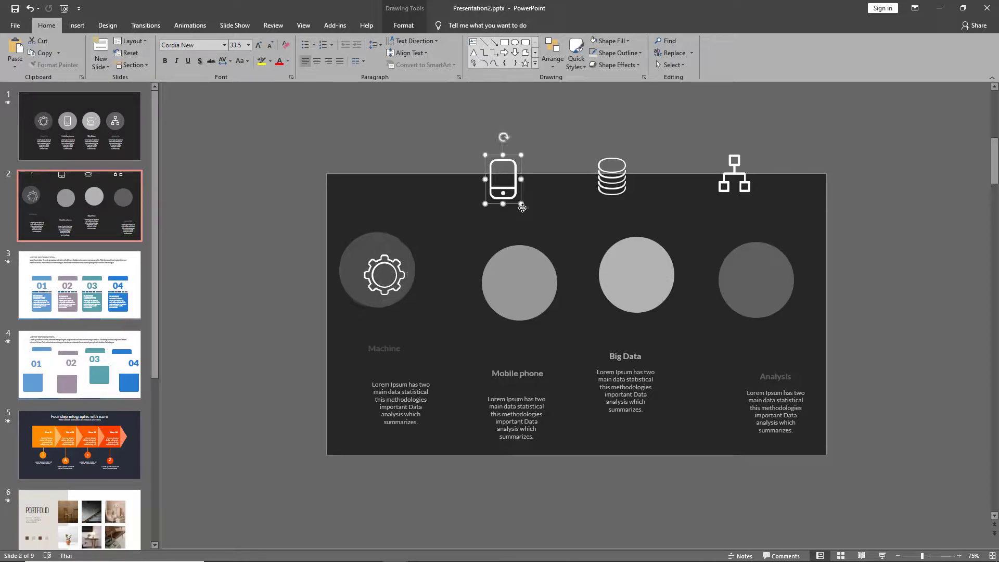
pyautogui.moveTo(522, 207); pyautogui.dragTo(546, 311)
pyautogui.moveTo(609, 175); pyautogui.dragTo(637, 272)
pyautogui.moveTo(728, 182); pyautogui.dragTo(747, 286)
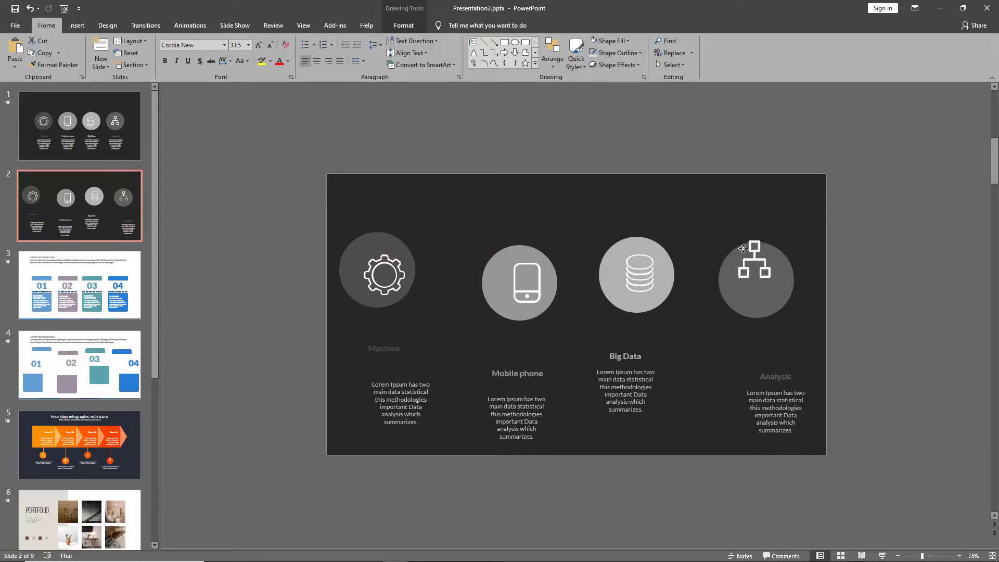
pyautogui.moveTo(743, 248); pyautogui.dragTo(758, 277)
pyautogui.click(758, 276)
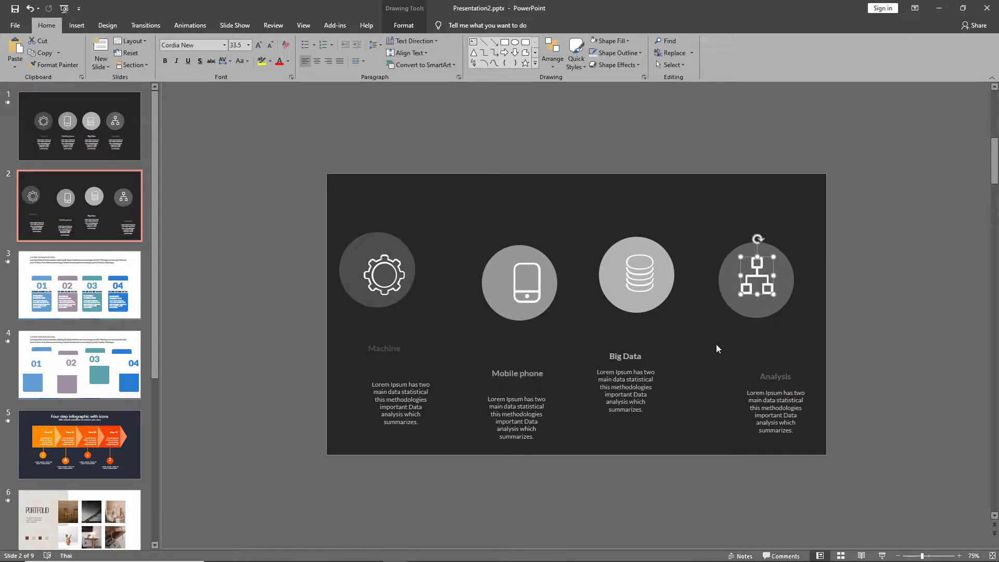
pyautogui.press('Escape')
pyautogui.moveTo(285, 198); pyautogui.dragTo(444, 326)
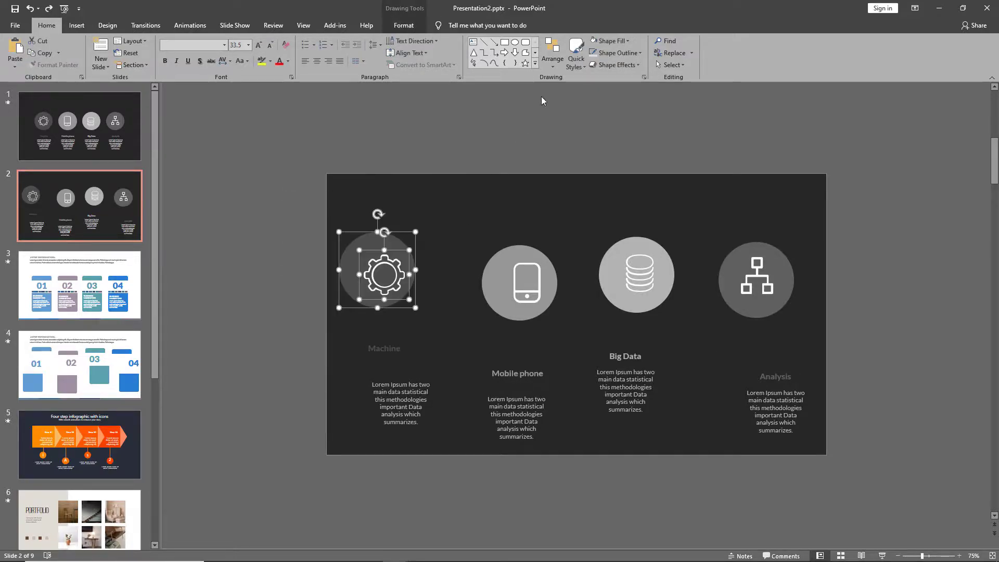
# Centre the gear in the Machine circle using Align Center and Align Middle.
pyautogui.click(552, 52)
pyautogui.moveTo(583, 203)
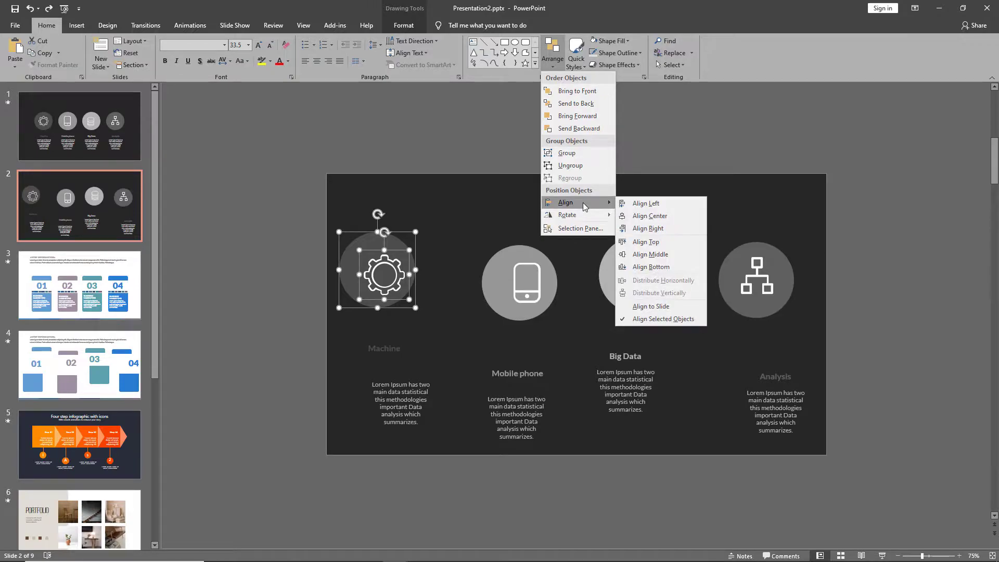
pyautogui.click(635, 218)
pyautogui.click(552, 52)
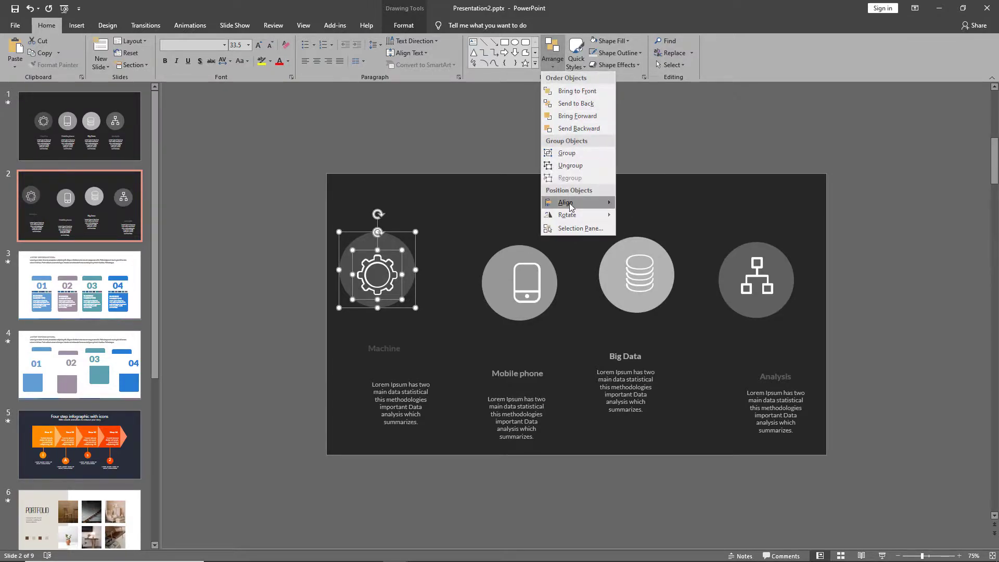
pyautogui.moveTo(571, 204)
pyautogui.click(636, 250)
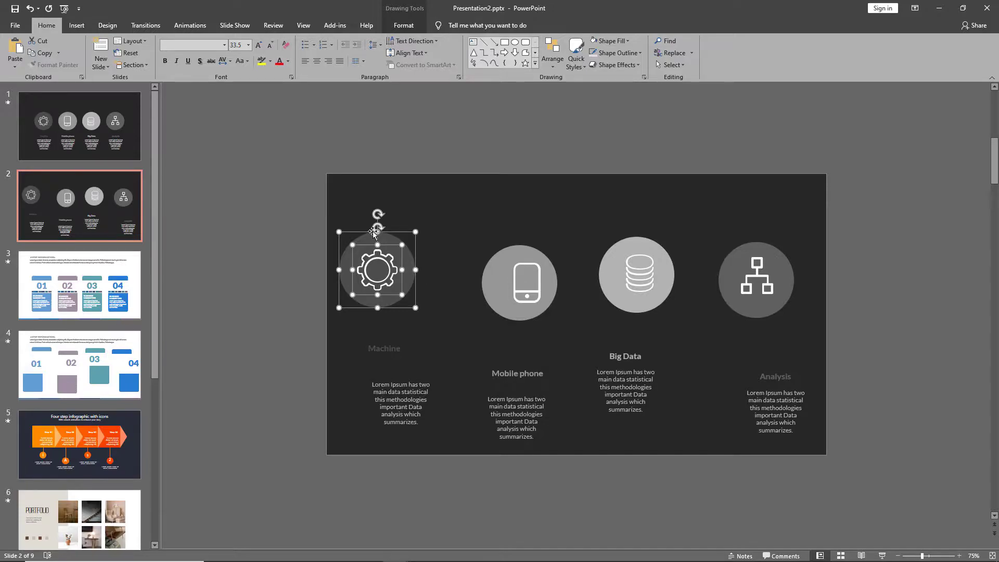
pyautogui.click(474, 243)
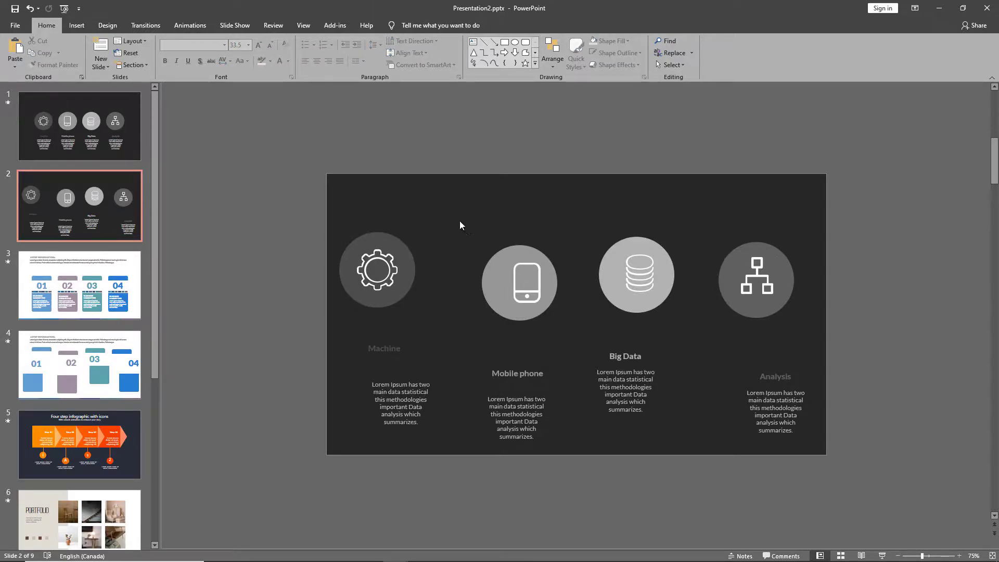
# Centre the phone icon in the Mobile phone circle, horizontally and vertically.
pyautogui.moveTo(460, 221); pyautogui.dragTo(571, 333)
pyautogui.click(553, 52)
pyautogui.moveTo(567, 202)
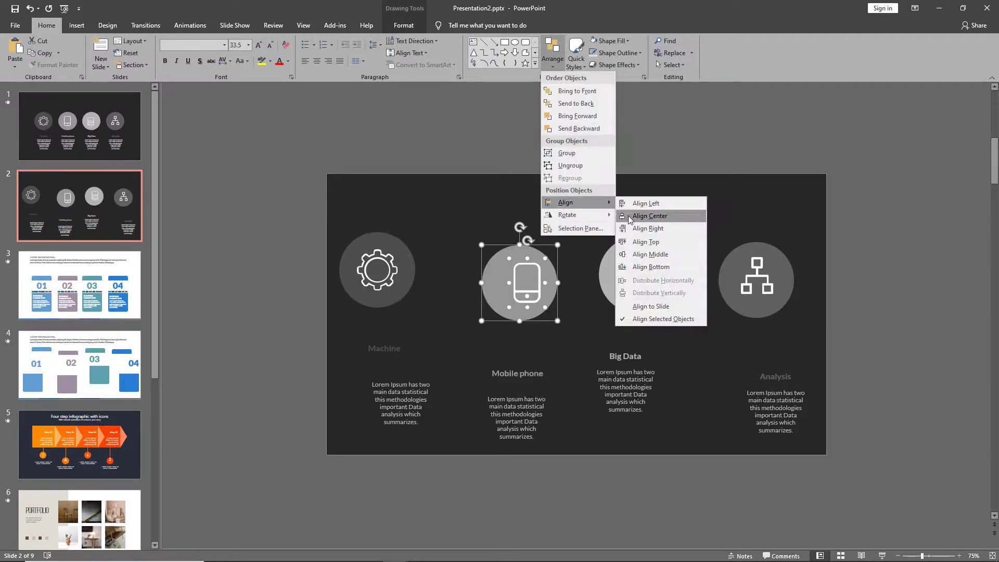
pyautogui.click(648, 215)
pyautogui.click(553, 52)
pyautogui.click(635, 255)
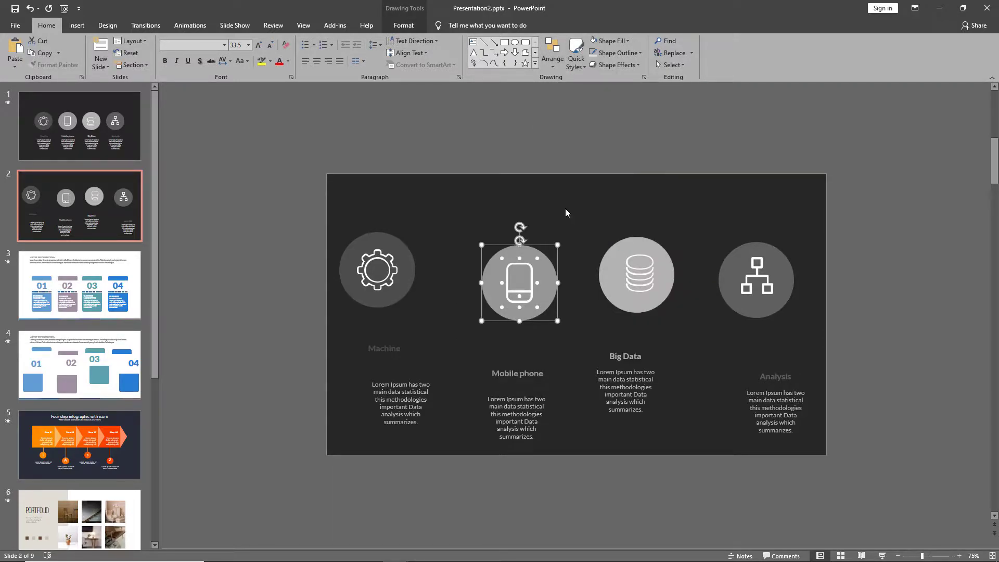
# Centre the database icon in the Big Data circle, horizontally and vertically.
pyautogui.moveTo(568, 204); pyautogui.dragTo(695, 335)
pyautogui.click(552, 52)
pyautogui.moveTo(612, 204)
pyautogui.click(650, 216)
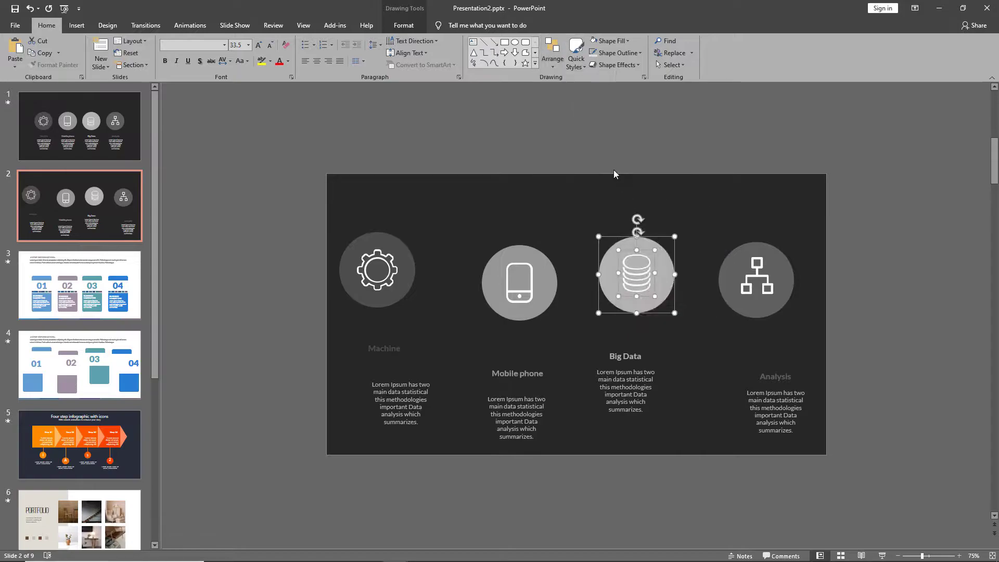
pyautogui.click(553, 52)
pyautogui.moveTo(567, 202)
pyautogui.click(638, 255)
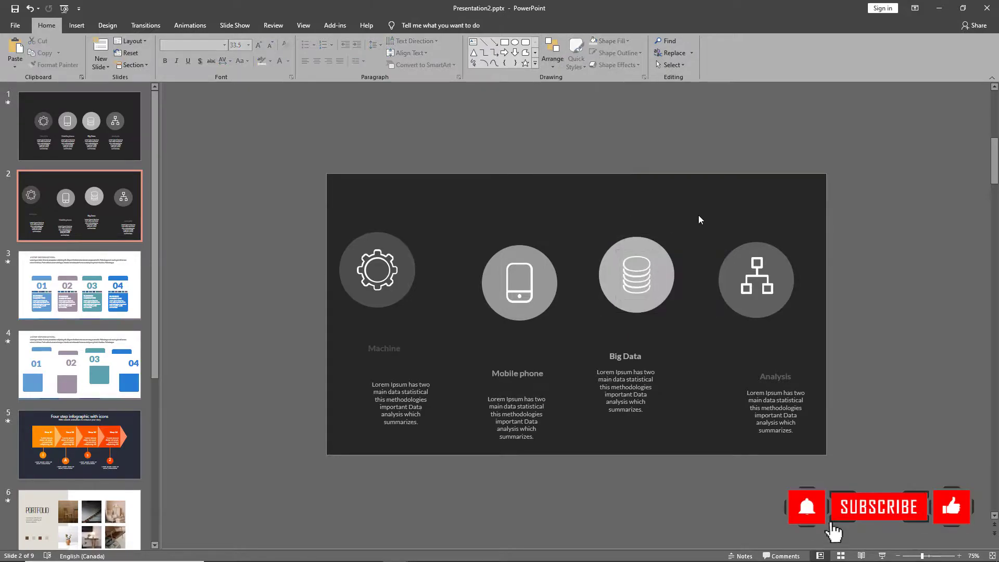
# Centre the network icon in the Analysis circle, horizontally and vertically.
pyautogui.moveTo(699, 215); pyautogui.dragTo(828, 341)
pyautogui.click(553, 52)
pyautogui.click(650, 216)
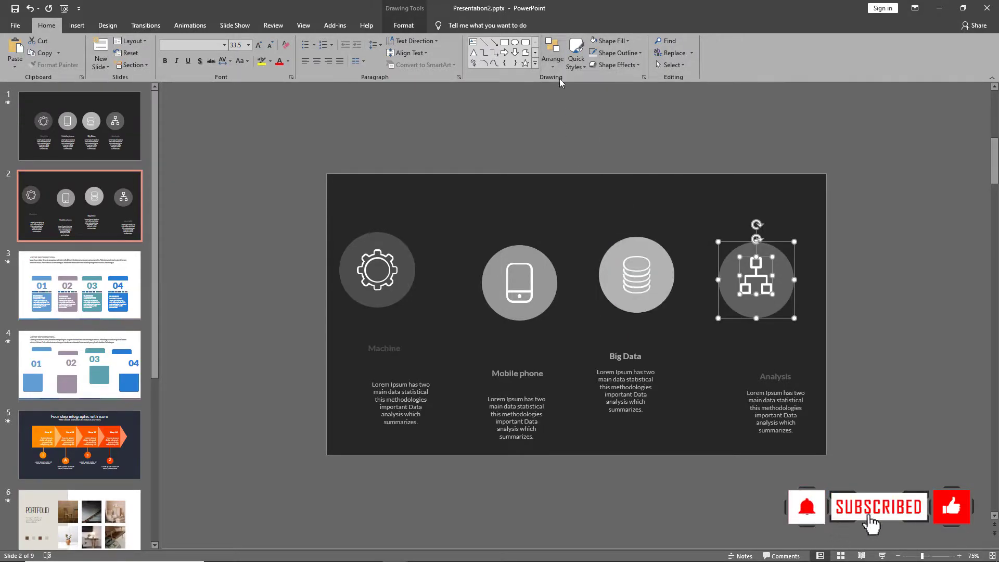
pyautogui.click(553, 52)
pyautogui.click(648, 254)
pyautogui.click(620, 218)
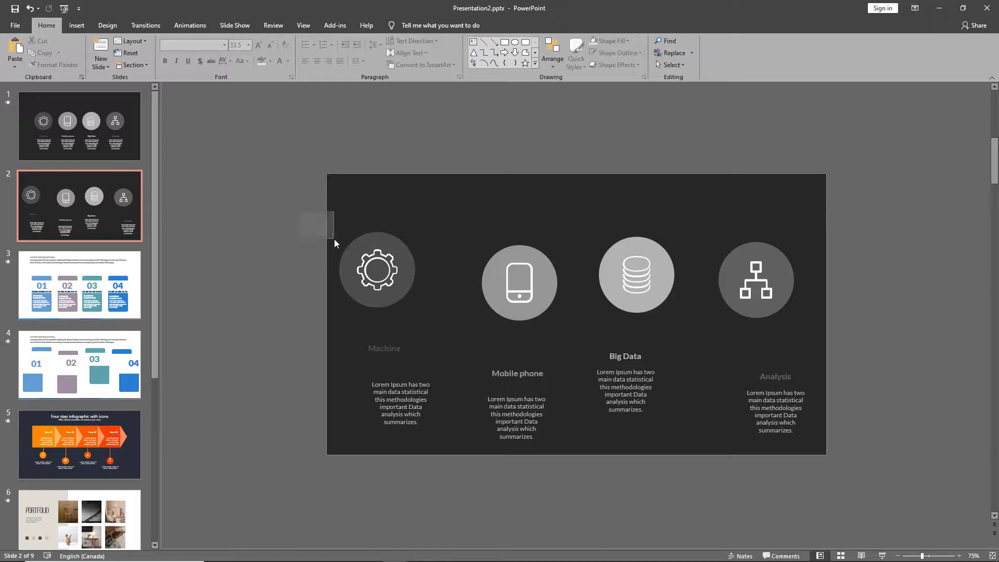
# Group the gear, phone, database and network icons each with its Machine, Mobile phone, Big Data or Analysis circle.
pyautogui.moveTo(312, 215); pyautogui.dragTo(445, 324)
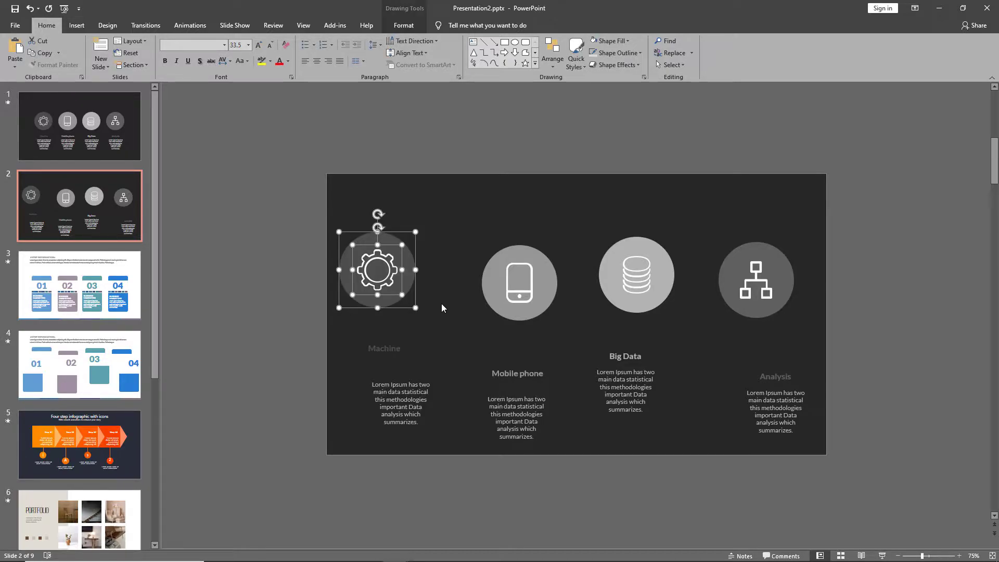
pyautogui.press('Escape')
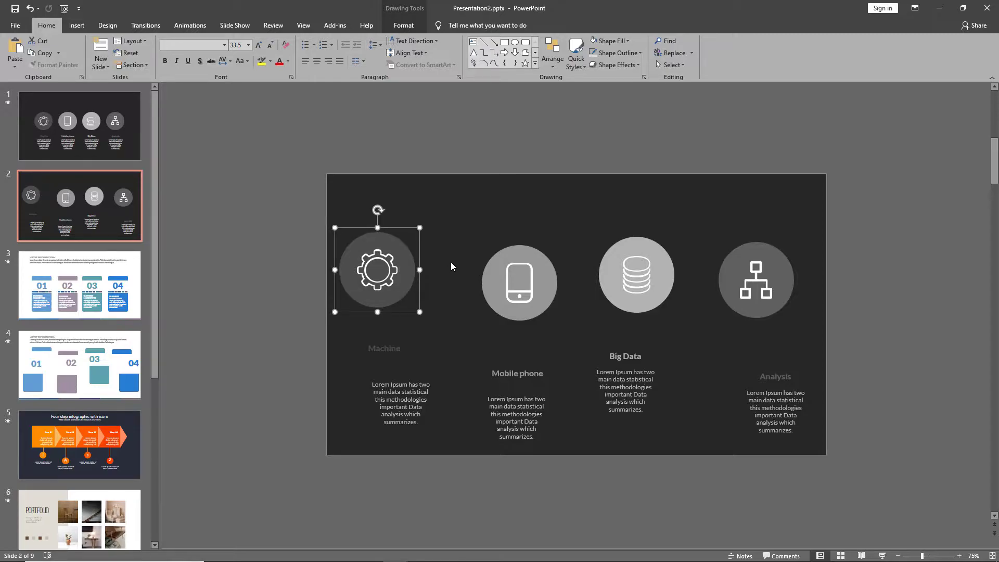
pyautogui.press('Escape')
pyautogui.moveTo(459, 220); pyautogui.dragTo(578, 342)
pyautogui.moveTo(584, 209)
pyautogui.mouseDown()
pyautogui.moveTo(653, 310)
pyautogui.moveTo(694, 336)
pyautogui.mouseUp()
pyautogui.moveTo(704, 219)
pyautogui.mouseDown()
pyautogui.moveTo(808, 320)
pyautogui.moveTo(810, 337)
pyautogui.mouseUp()
pyautogui.press('Escape')
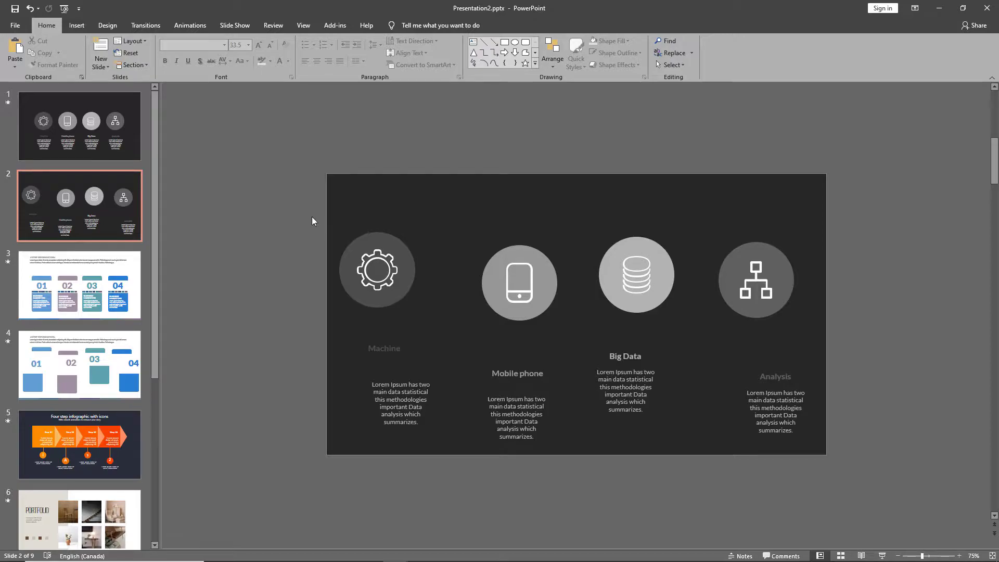
# Apply Align Middle to the four icon circles so they share one height across the slide.
pyautogui.moveTo(291, 216); pyautogui.dragTo(873, 339)
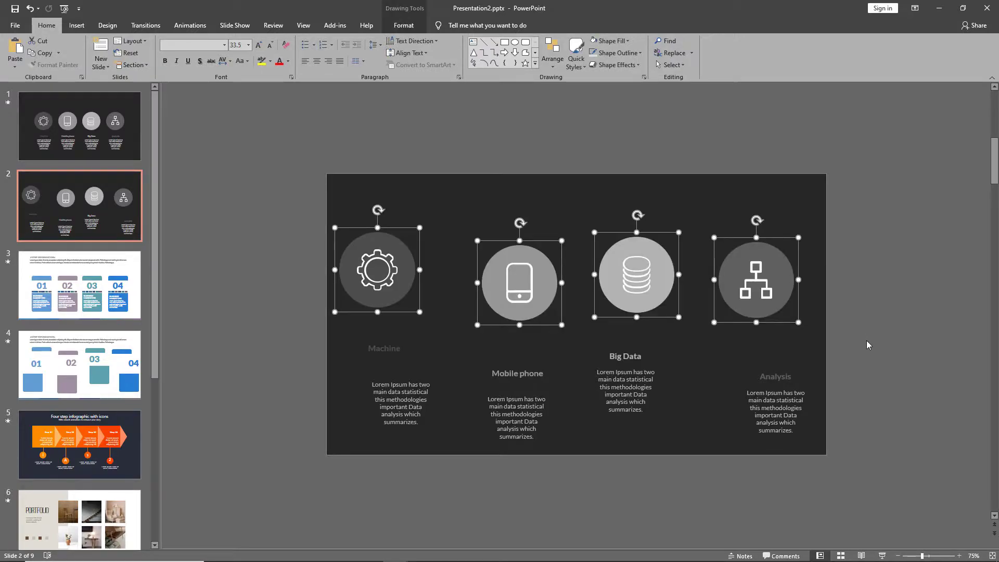
pyautogui.click(551, 61)
pyautogui.moveTo(592, 203)
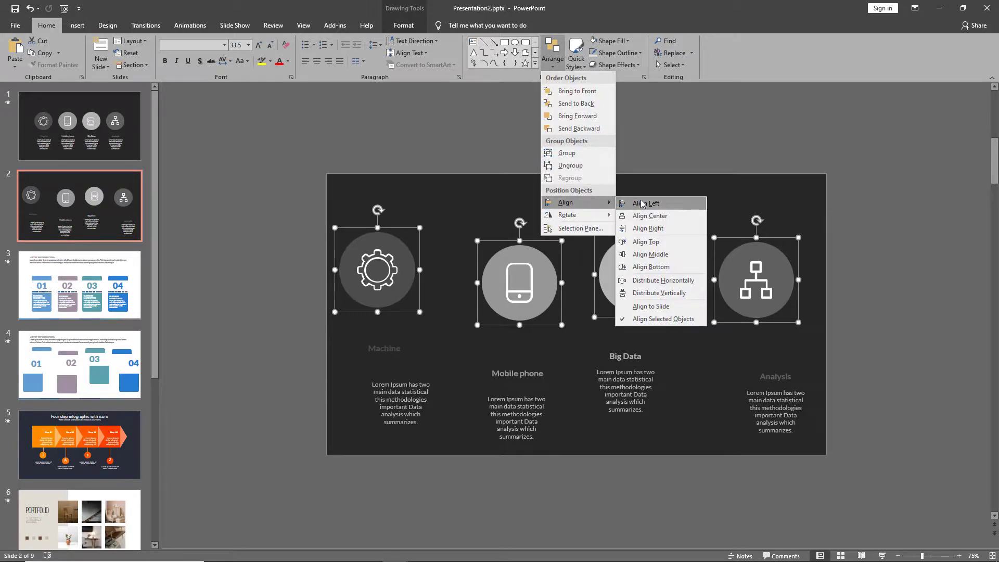
pyautogui.click(647, 256)
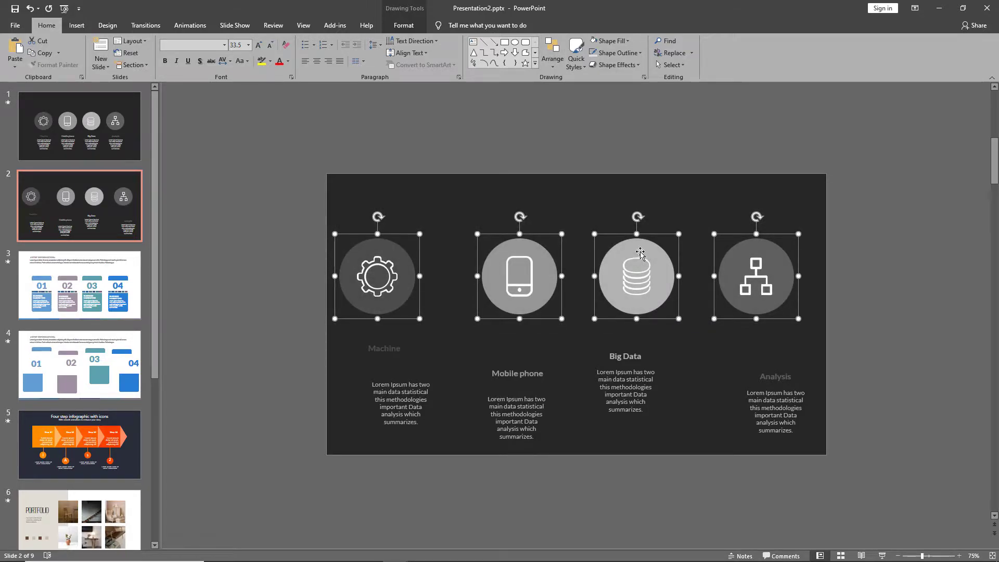
pyautogui.click(469, 207)
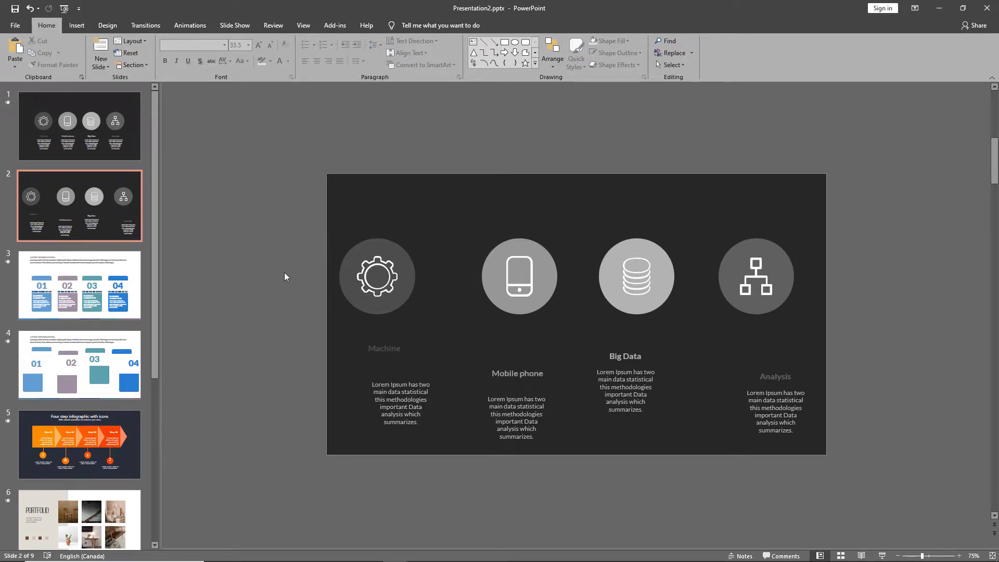
pyautogui.moveTo(273, 272); pyautogui.dragTo(903, 283)
# Move the Machine and Mobile phone titles and paragraphs up beneath their circles.
pyautogui.moveTo(384, 357); pyautogui.dragTo(375, 340)
pyautogui.moveTo(398, 432); pyautogui.dragTo(373, 400)
pyautogui.moveTo(525, 387); pyautogui.dragTo(509, 338)
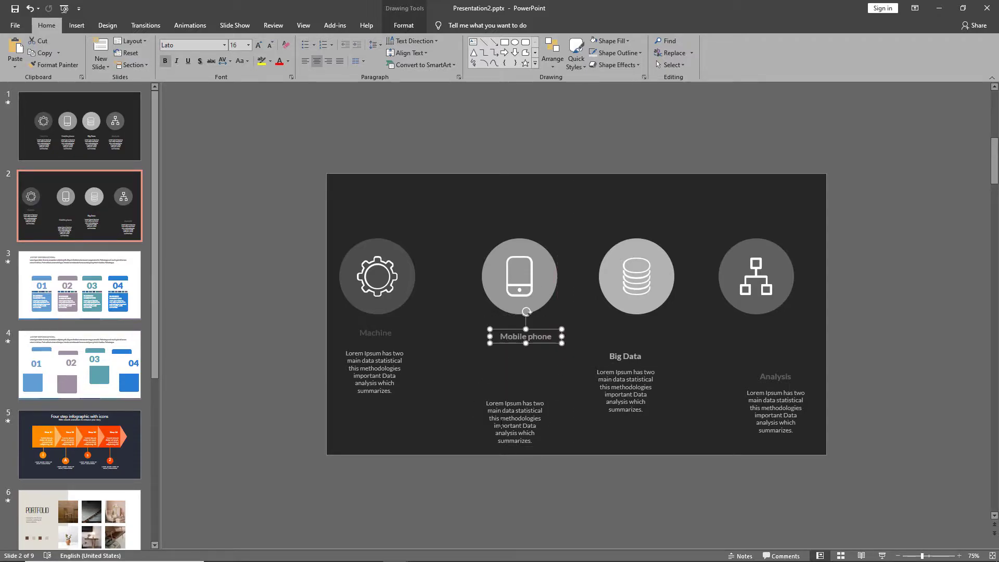
pyautogui.moveTo(493, 443)
pyautogui.mouseDown()
pyautogui.moveTo(511, 405)
pyautogui.moveTo(501, 401)
pyautogui.mouseUp()
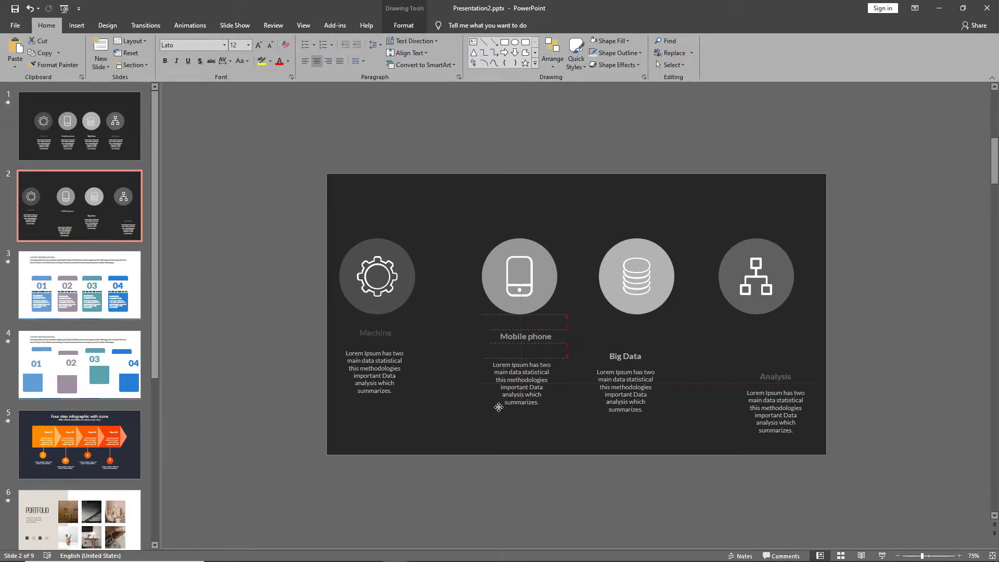
pyautogui.click(581, 396)
# Move the Big Data and Analysis titles and paragraphs up directly beneath their circles.
pyautogui.click(604, 359)
pyautogui.moveTo(603, 360); pyautogui.dragTo(617, 337)
pyautogui.moveTo(616, 414); pyautogui.dragTo(633, 409)
pyautogui.moveTo(772, 383); pyautogui.dragTo(749, 345)
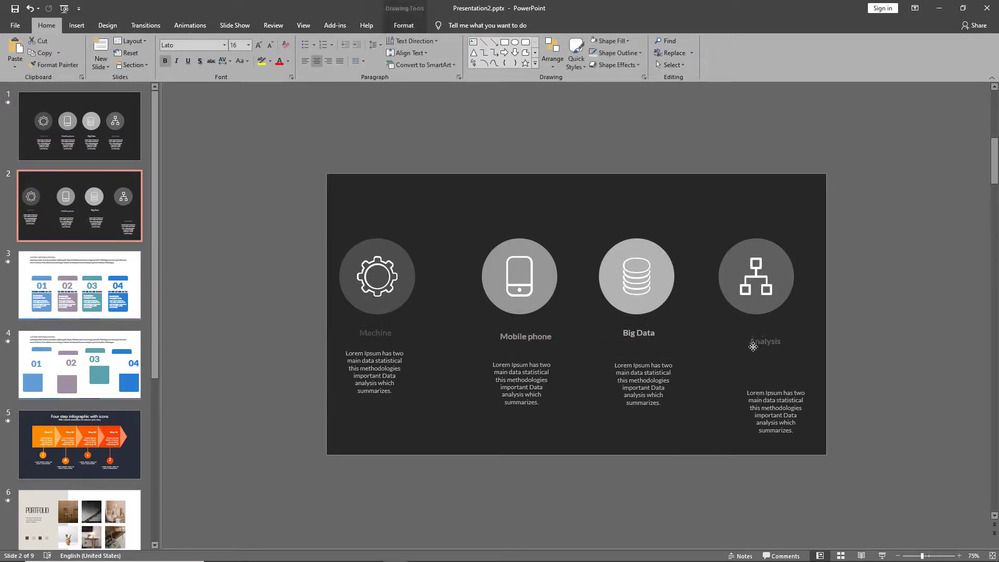
pyautogui.click(755, 438)
pyautogui.moveTo(755, 439); pyautogui.dragTo(751, 411)
pyautogui.click(718, 457)
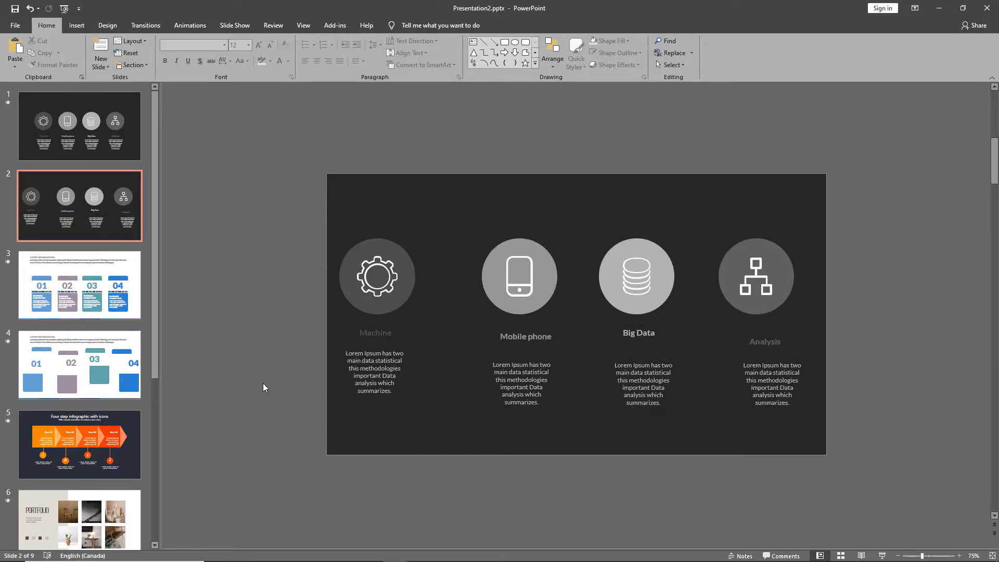
# Center-align the circle, title and paragraph of the Machine and Mobile phone columns.
pyautogui.moveTo(361, 293); pyautogui.dragTo(455, 445)
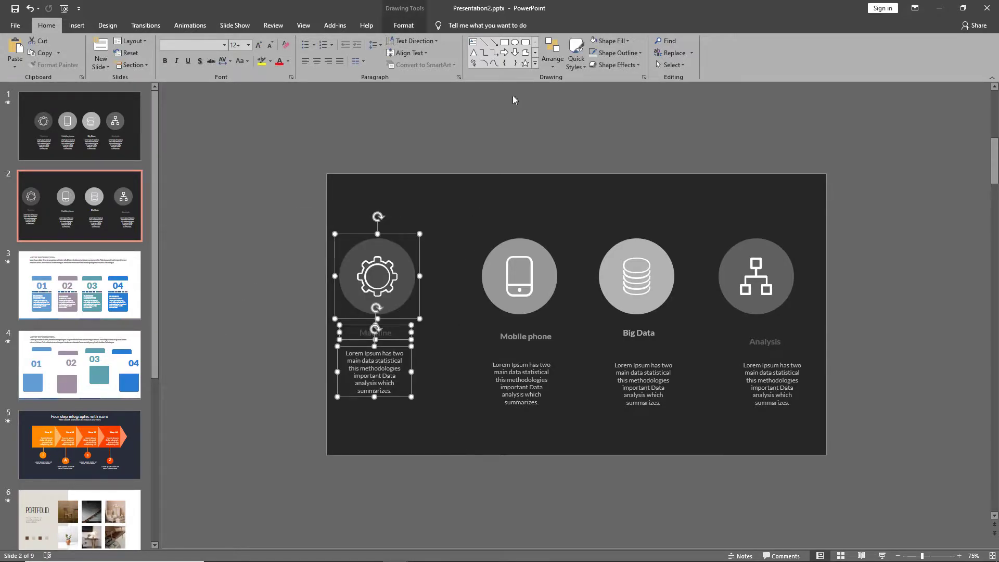
pyautogui.click(552, 52)
pyautogui.moveTo(572, 203)
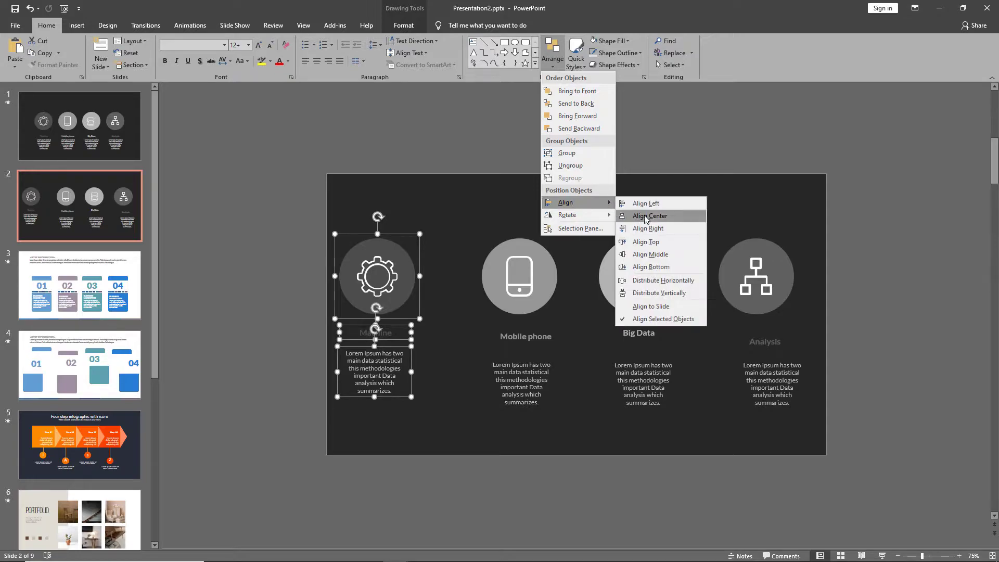
pyautogui.click(645, 217)
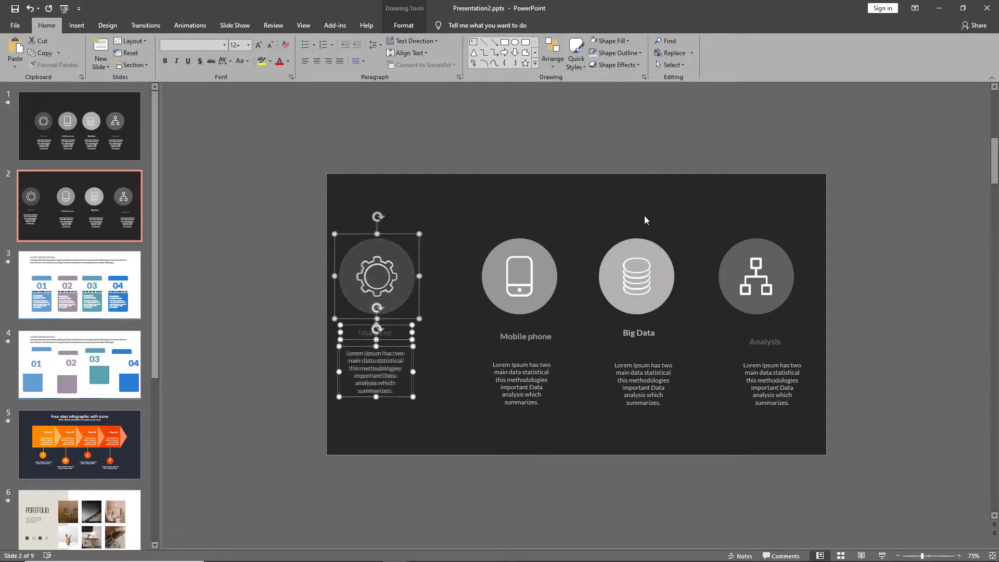
pyautogui.click(445, 225)
pyautogui.moveTo(435, 196); pyautogui.dragTo(571, 435)
pyautogui.click(552, 52)
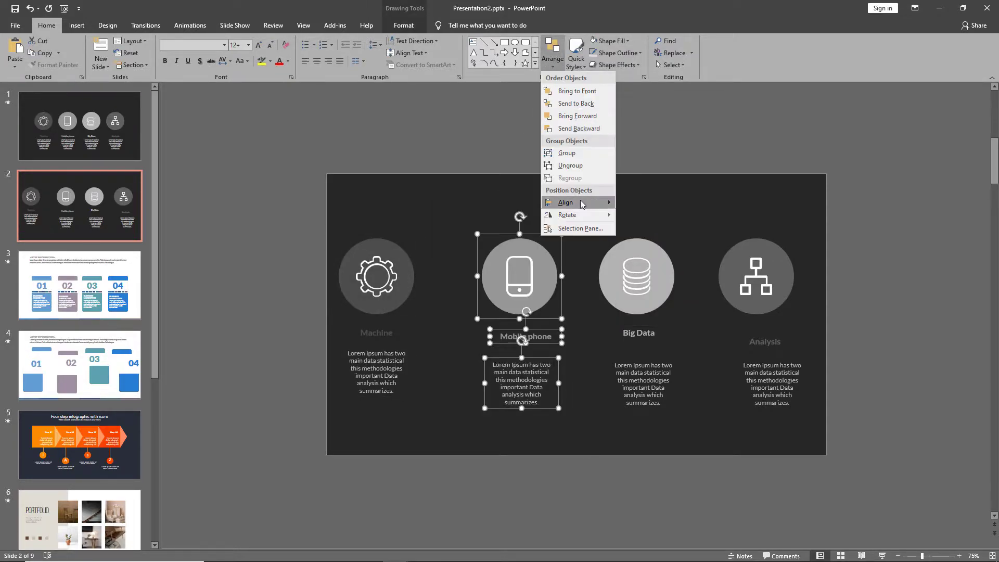
pyautogui.moveTo(581, 203)
pyautogui.click(645, 217)
pyautogui.click(553, 52)
pyautogui.click(645, 216)
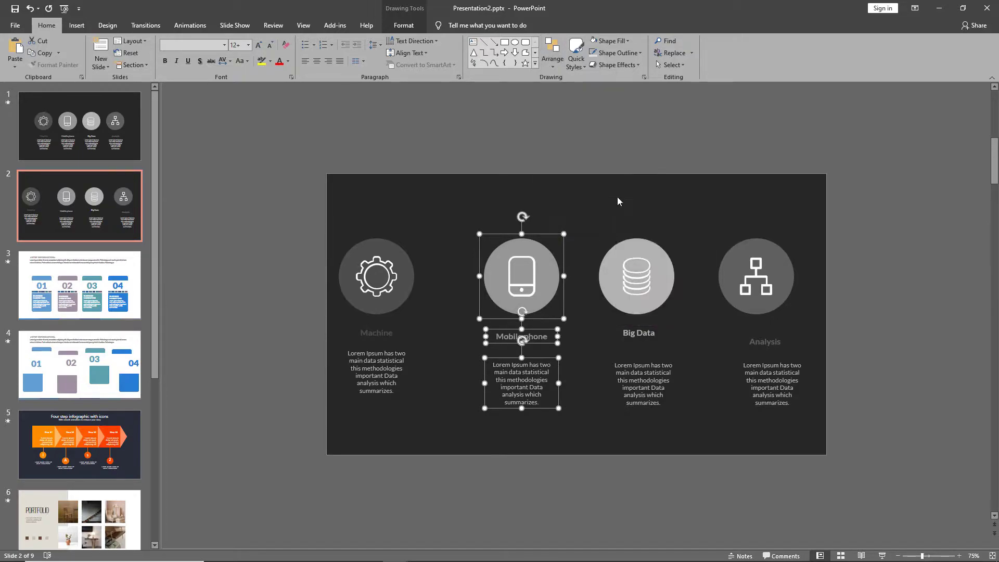
# Center-align the circle, title and paragraph of the Big Data and Analysis columns.
pyautogui.moveTo(581, 180); pyautogui.dragTo(676, 414)
pyautogui.click(552, 52)
pyautogui.click(640, 219)
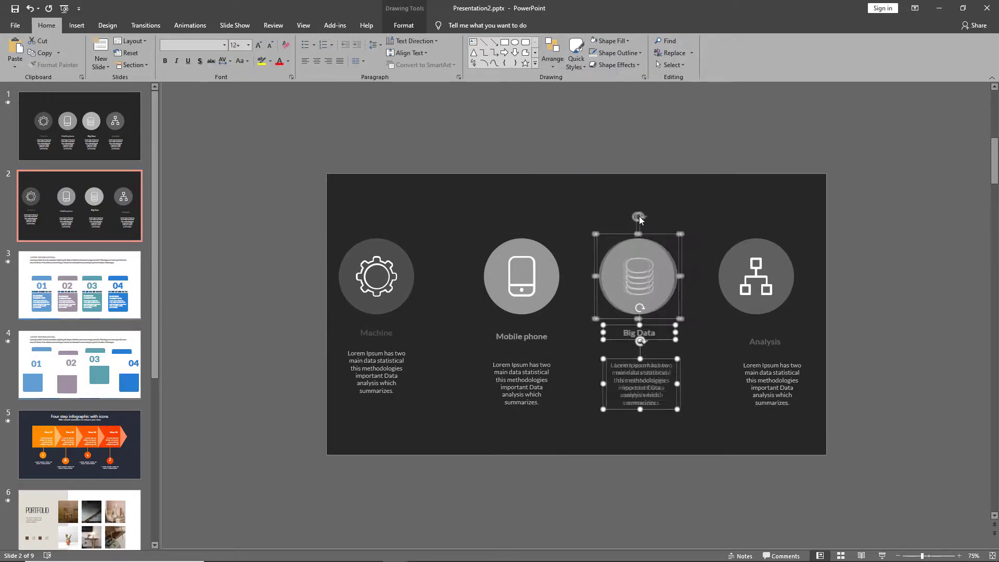
pyautogui.moveTo(691, 190); pyautogui.dragTo(879, 472)
pyautogui.click(552, 52)
pyautogui.click(635, 216)
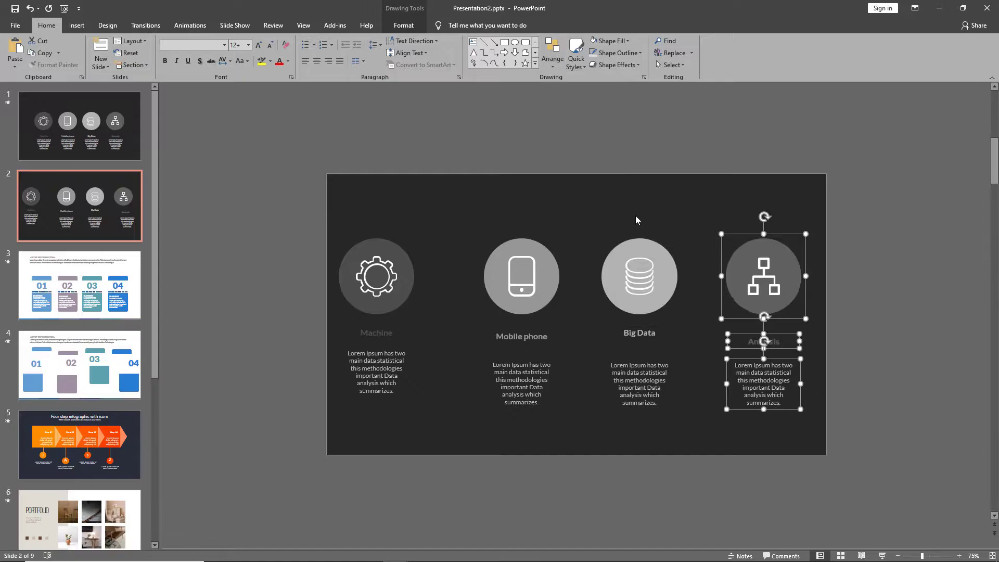
pyautogui.click(636, 215)
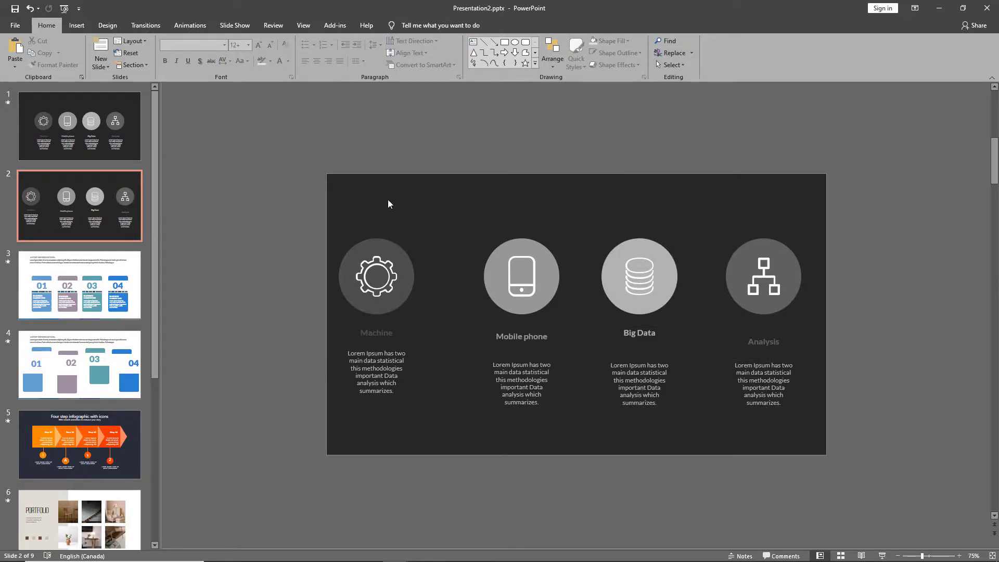
# Align the Machine, Mobile phone, Big Data and Analysis titles along their top edges.
pyautogui.moveTo(376, 192); pyautogui.dragTo(390, 428)
pyautogui.moveTo(523, 204); pyautogui.dragTo(525, 440)
pyautogui.moveTo(334, 336); pyautogui.dragTo(805, 336)
pyautogui.click(380, 334)
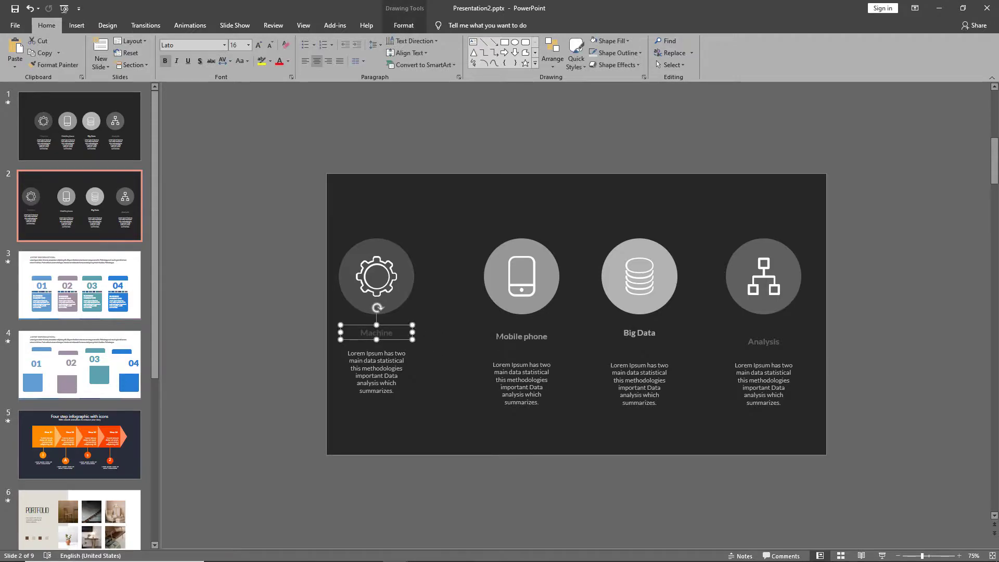
pyautogui.keyDown('shift'); pyautogui.click(506, 336); pyautogui.keyUp('shift')
pyautogui.keyDown('shift'); pyautogui.click(631, 338); pyautogui.keyUp('shift')
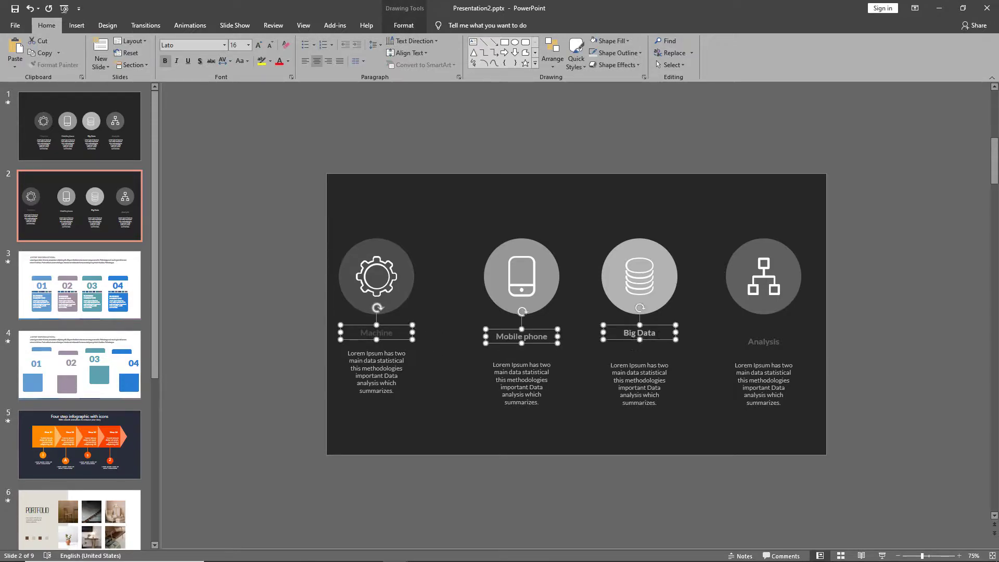
pyautogui.keyDown('shift'); pyautogui.click(763, 339); pyautogui.keyUp('shift')
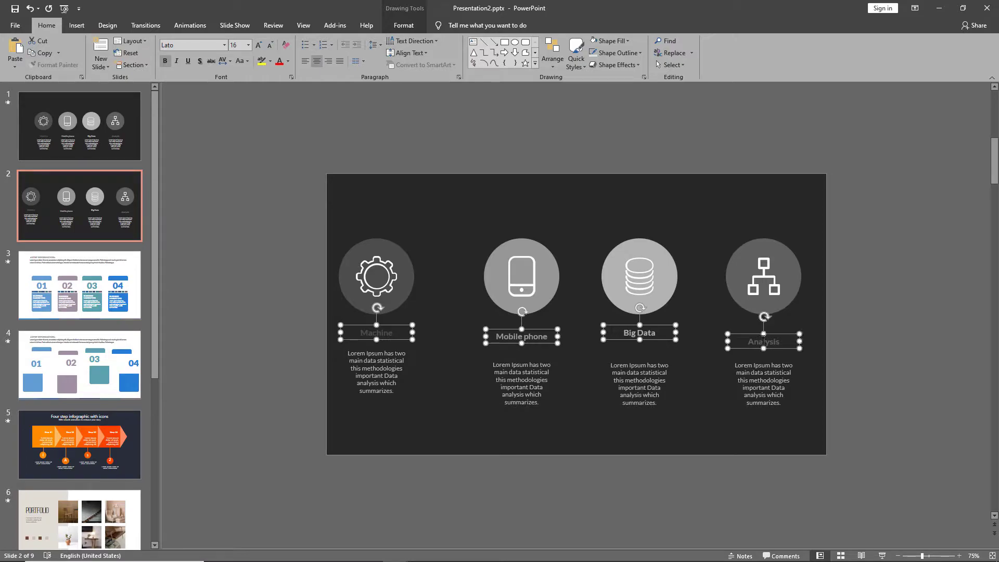
pyautogui.click(549, 68)
pyautogui.moveTo(576, 204)
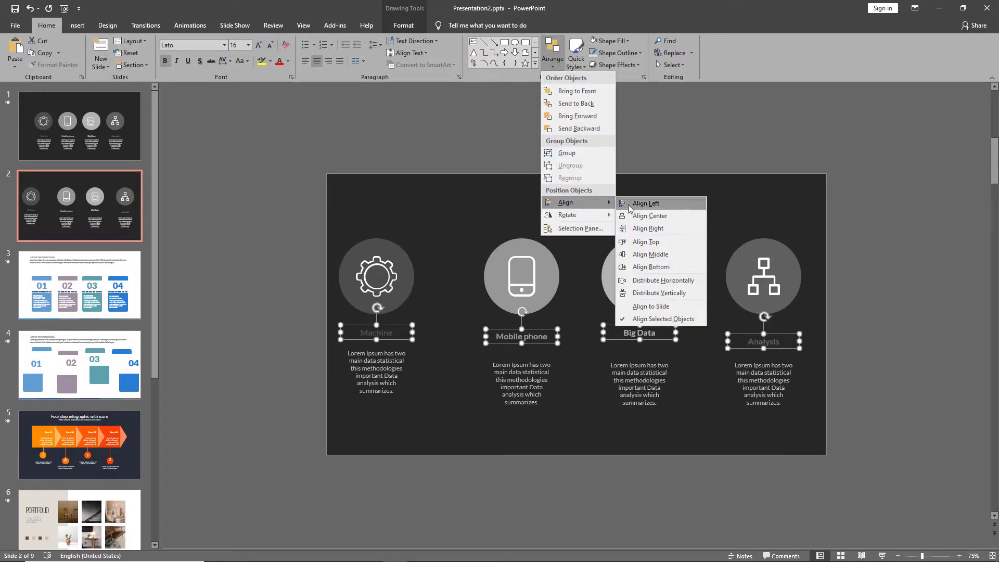
pyautogui.click(643, 243)
pyautogui.click(457, 272)
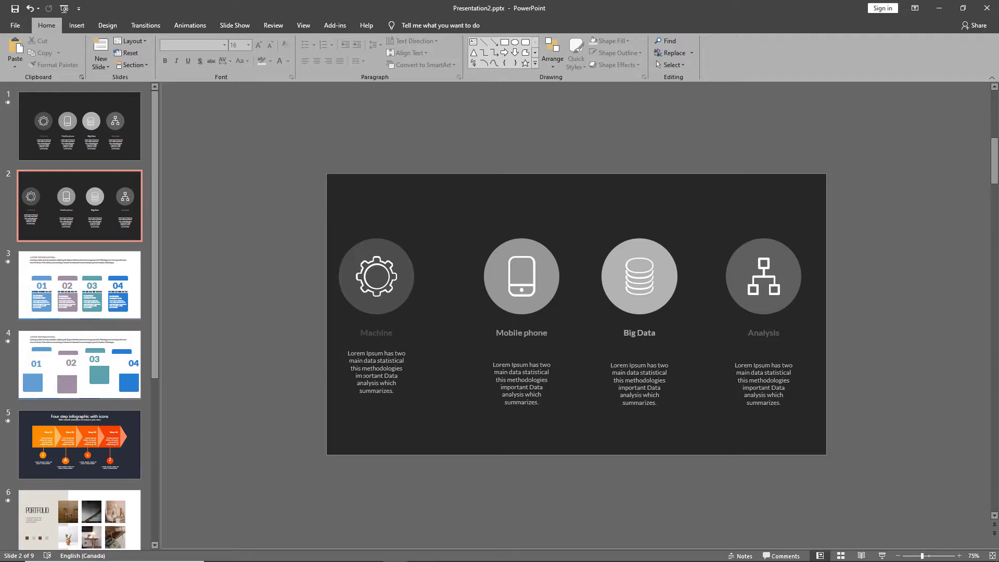
# Align the four column paragraphs along their top edges.
pyautogui.click(374, 370)
pyautogui.keyDown('shift'); pyautogui.click(521, 380); pyautogui.keyUp('shift')
pyautogui.keyDown('shift'); pyautogui.click(612, 383); pyautogui.keyUp('shift')
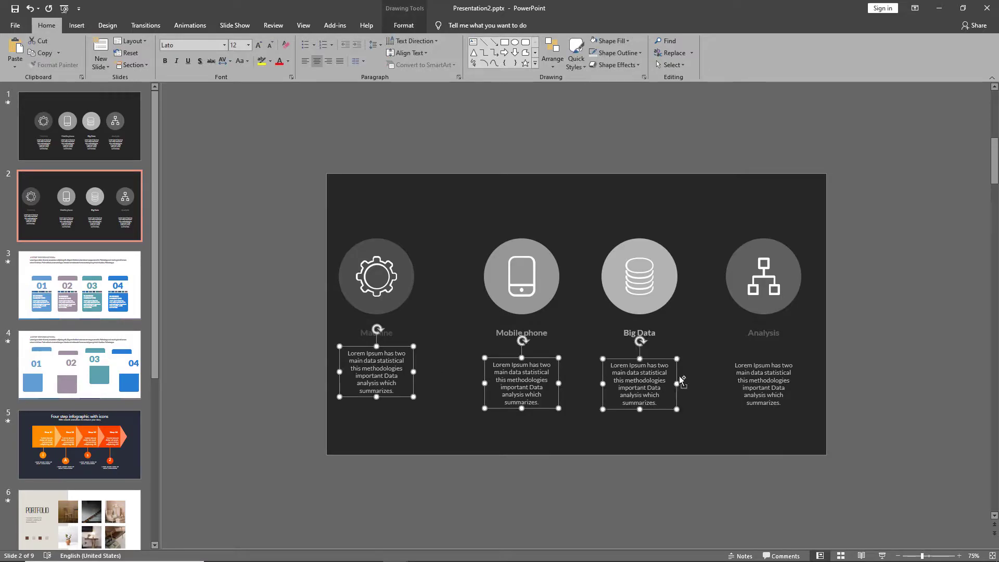
pyautogui.keyDown('shift'); pyautogui.click(756, 381); pyautogui.keyUp('shift')
pyautogui.click(553, 55)
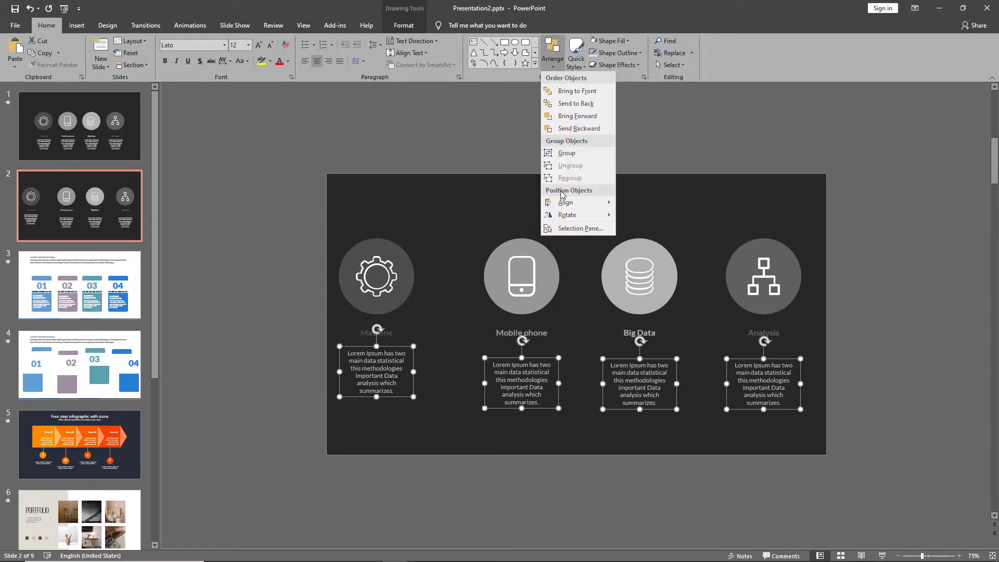
pyautogui.moveTo(566, 203)
pyautogui.click(641, 241)
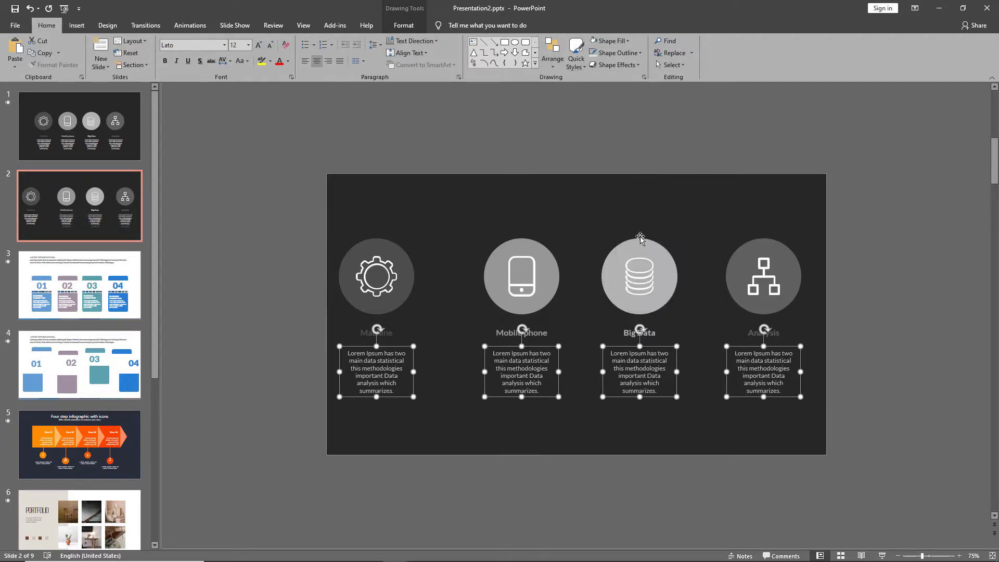
pyautogui.click(543, 416)
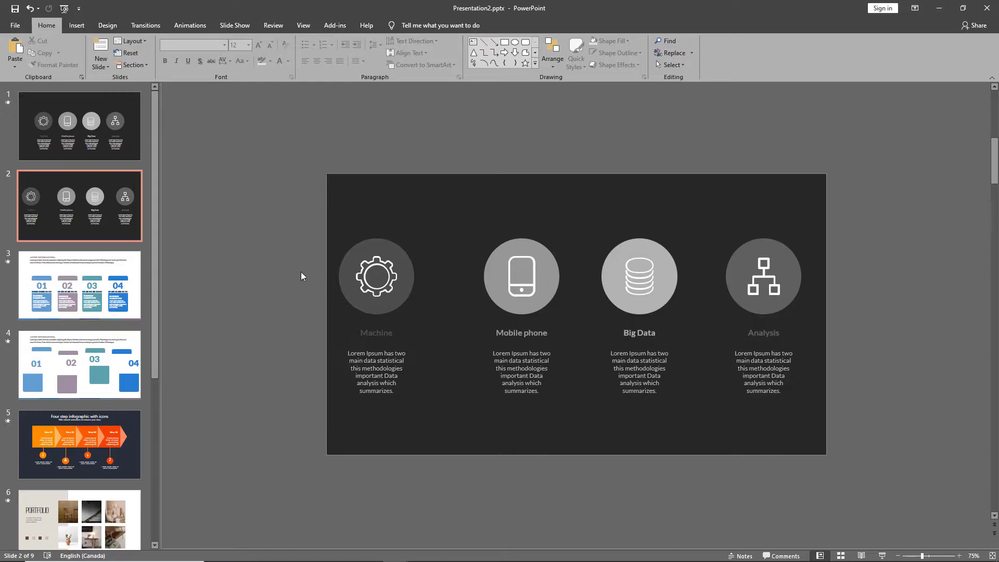
# Drag across the icon, title and paragraph rows, ending with all four columns selected.
pyautogui.moveTo(300, 272); pyautogui.dragTo(957, 292)
pyautogui.moveTo(301, 329); pyautogui.dragTo(811, 345)
pyautogui.moveTo(291, 371); pyautogui.dragTo(865, 375)
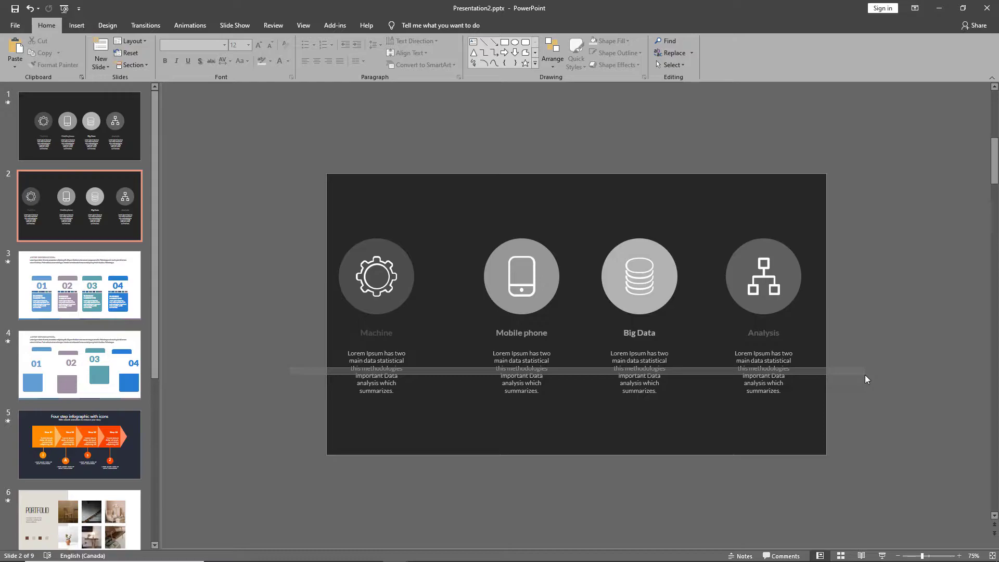
pyautogui.moveTo(864, 375); pyautogui.dragTo(861, 375)
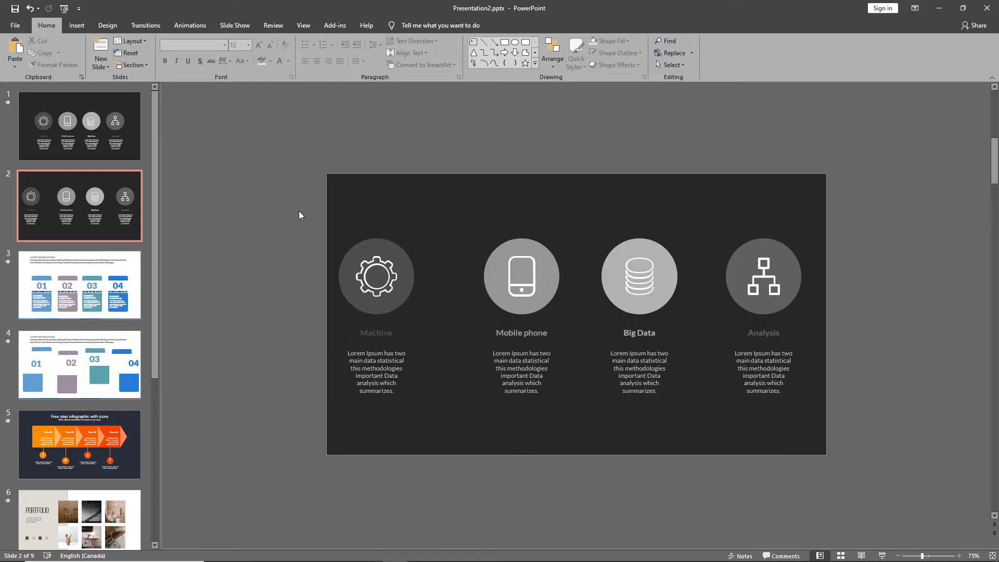
pyautogui.moveTo(299, 211)
pyautogui.mouseDown()
pyautogui.moveTo(803, 429)
pyautogui.moveTo(927, 462)
pyautogui.mouseUp()
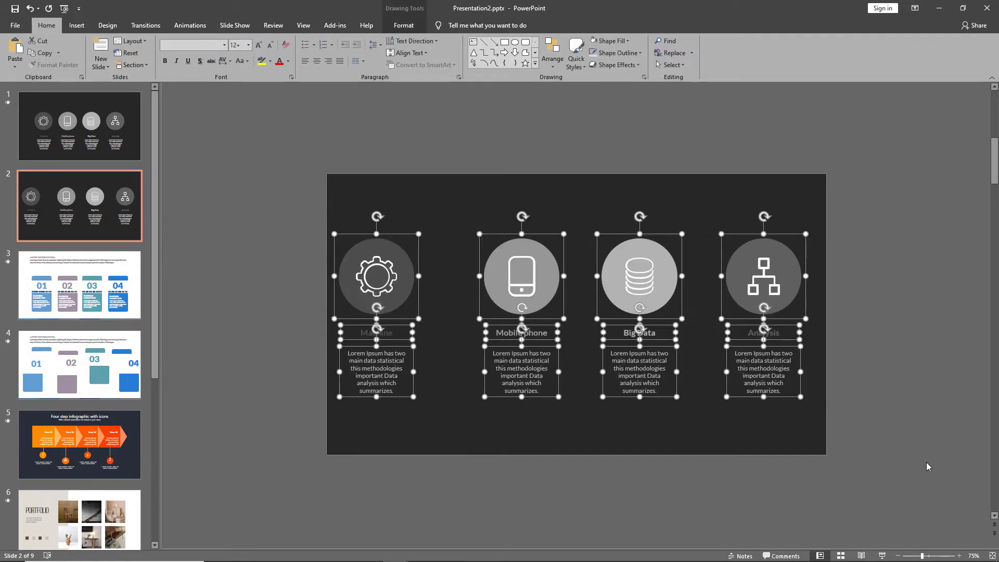
# Marquee-select each column in turn: Machine, Mobile phone, Big Data and Analysis.
pyautogui.click(884, 218)
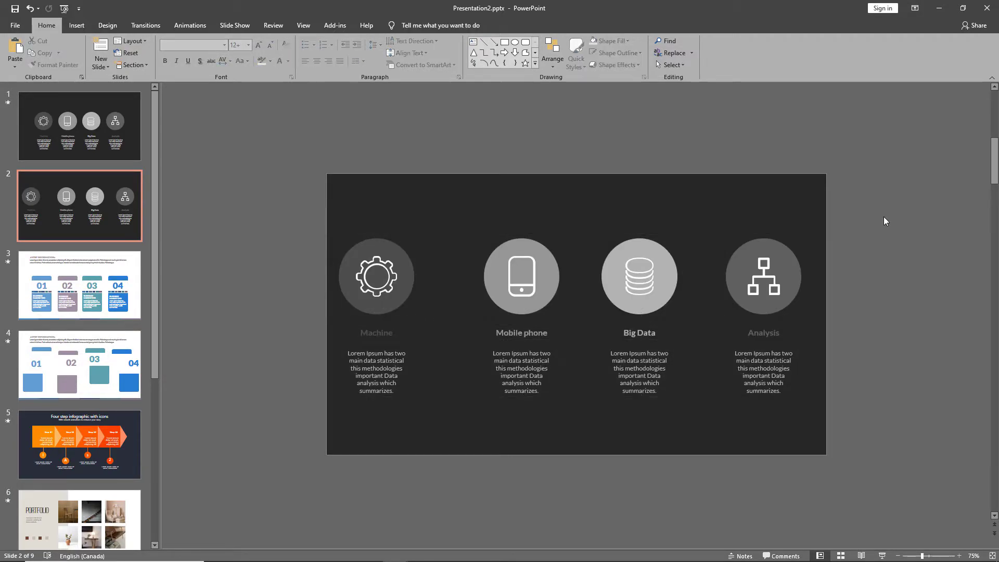
pyautogui.moveTo(323, 211); pyautogui.dragTo(454, 441)
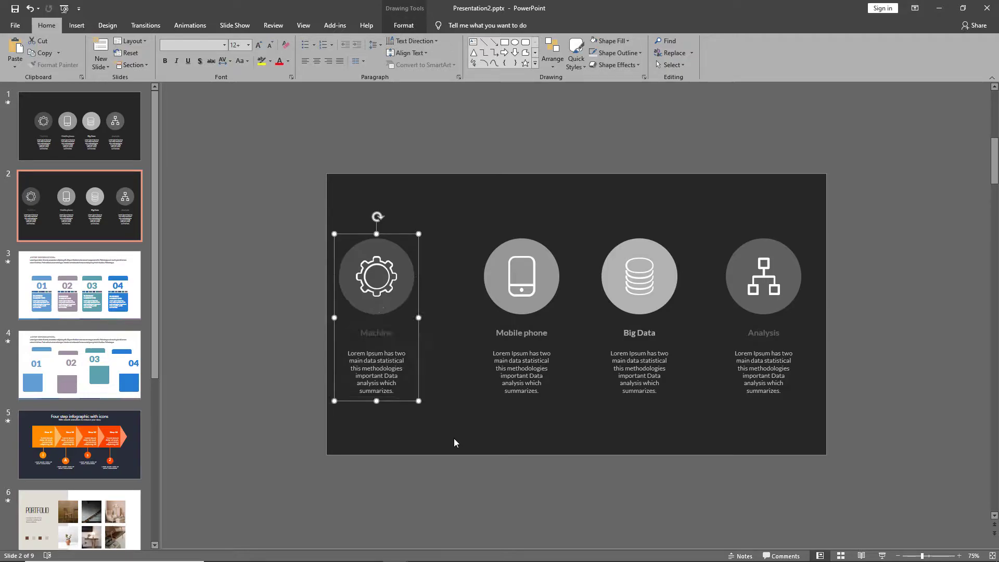
pyautogui.moveTo(455, 207); pyautogui.dragTo(585, 450)
pyautogui.click(585, 447)
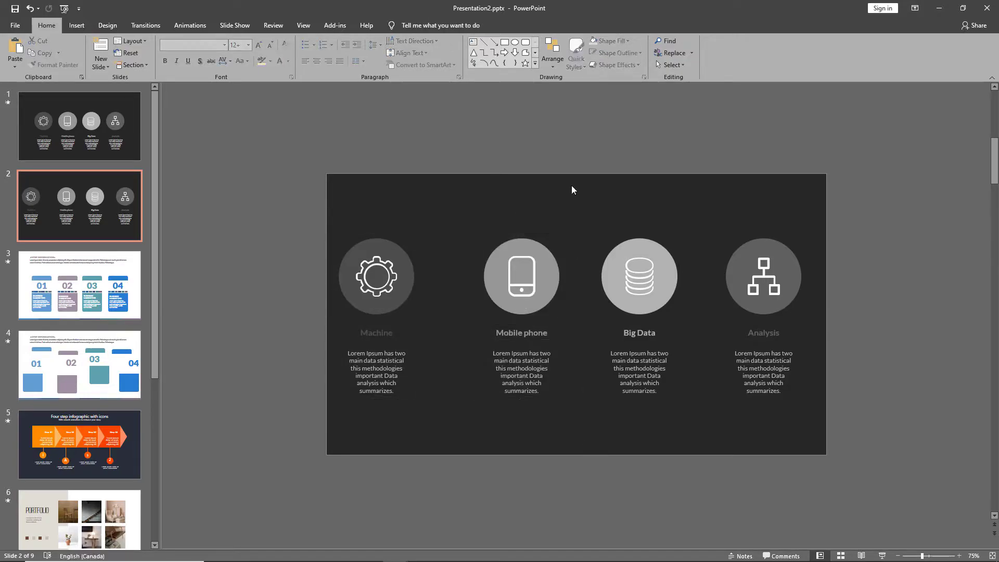
pyautogui.moveTo(571, 186); pyautogui.dragTo(713, 437)
pyautogui.click(713, 437)
pyautogui.moveTo(704, 198); pyautogui.dragTo(843, 458)
pyautogui.click(869, 460)
# Distribute the four columns horizontally so the gaps between them are equal.
pyautogui.moveTo(246, 196); pyautogui.dragTo(923, 443)
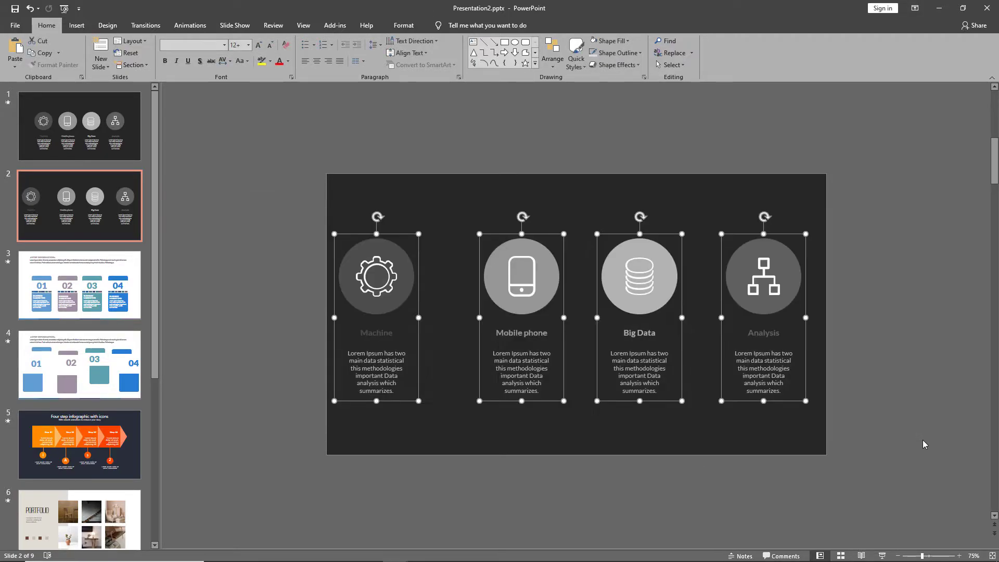
pyautogui.click(552, 55)
pyautogui.moveTo(565, 202)
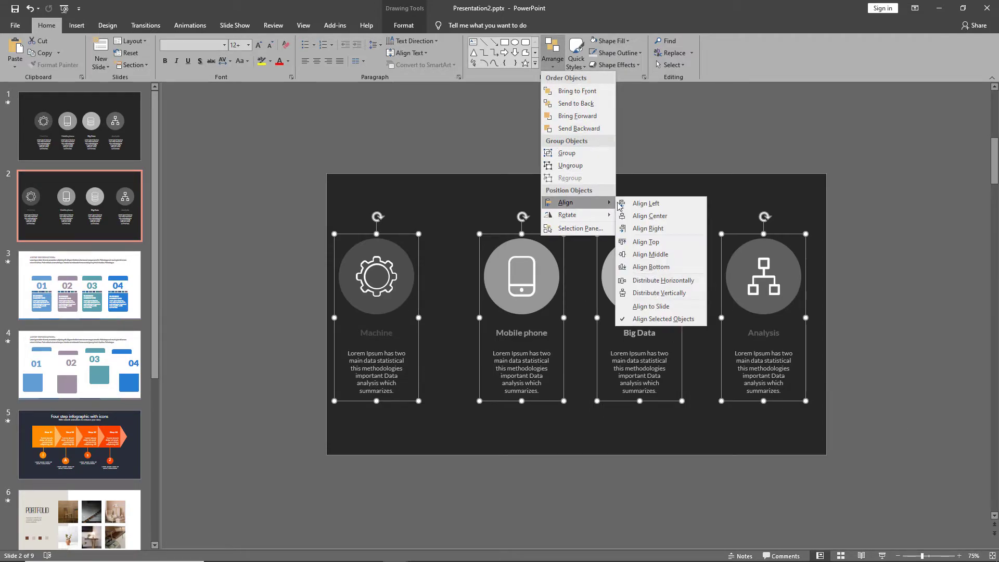
pyautogui.click(647, 284)
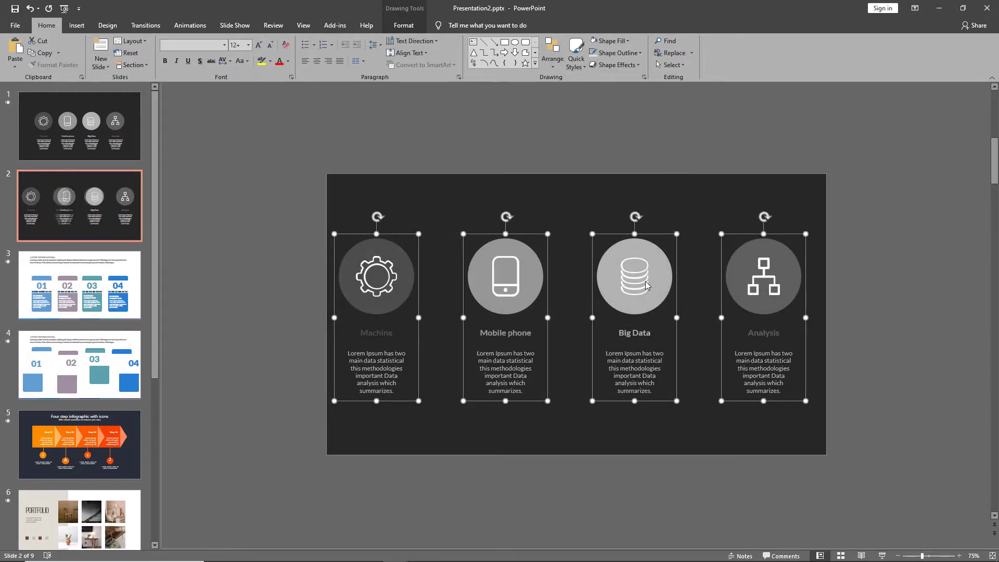
pyautogui.click(304, 255)
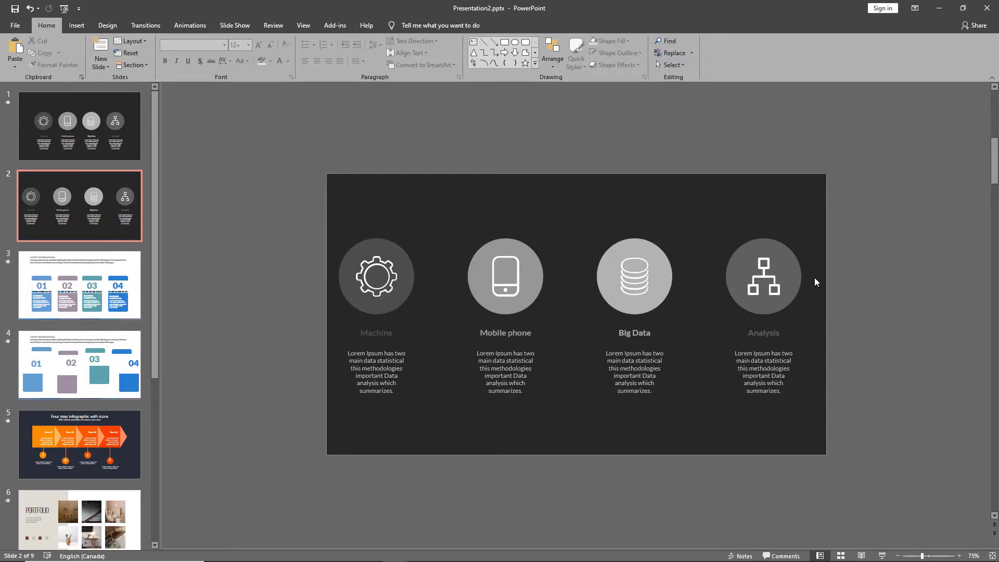
# Switch alignment to Align to Slide and distribute the four columns across the full slide width.
pyautogui.moveTo(814, 277); pyautogui.dragTo(317, 271)
pyautogui.moveTo(304, 210); pyautogui.dragTo(875, 435)
pyautogui.click(552, 52)
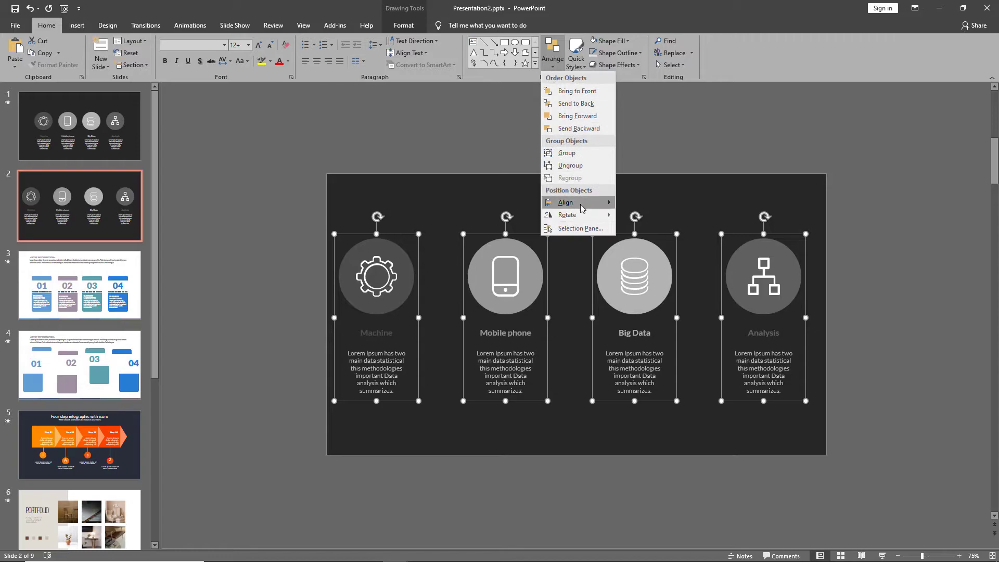
pyautogui.moveTo(582, 208)
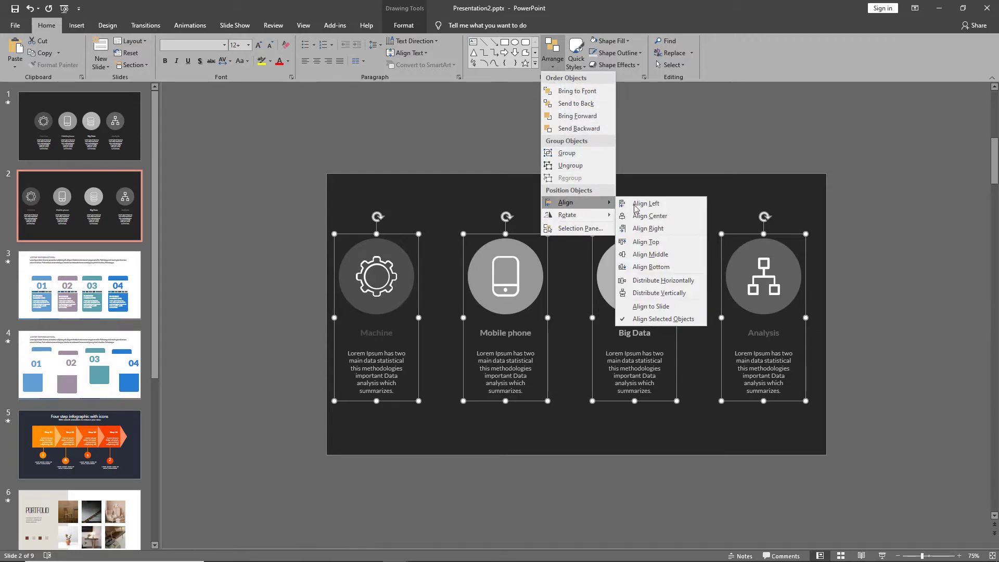
pyautogui.click(651, 307)
pyautogui.click(552, 56)
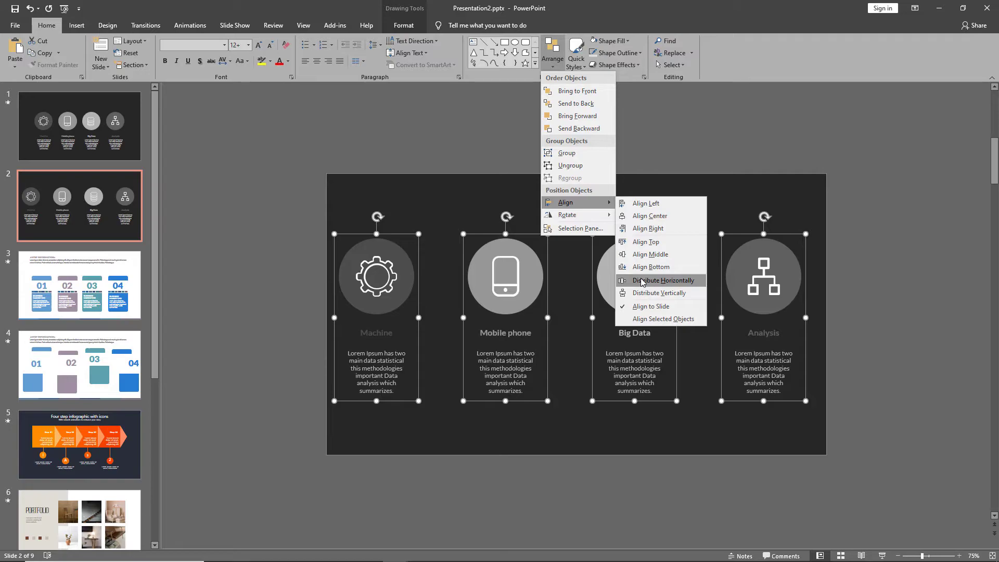
pyautogui.click(643, 281)
pyautogui.click(261, 188)
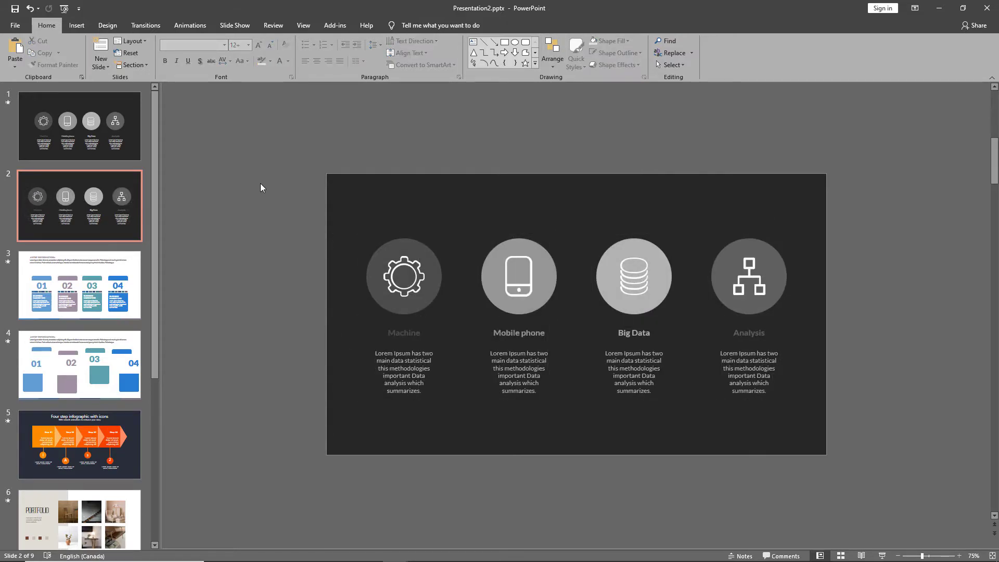
# Reselect the four columns and undo the slide-wide distribution.
pyautogui.moveTo(260, 183); pyautogui.dragTo(884, 486)
pyautogui.click(884, 486)
pyautogui.hotkey('ctrl', 'z')
# On slide 4, move the purple 02, teal 03 and blue 04 top bars above the slide.
pyautogui.click(94, 306)
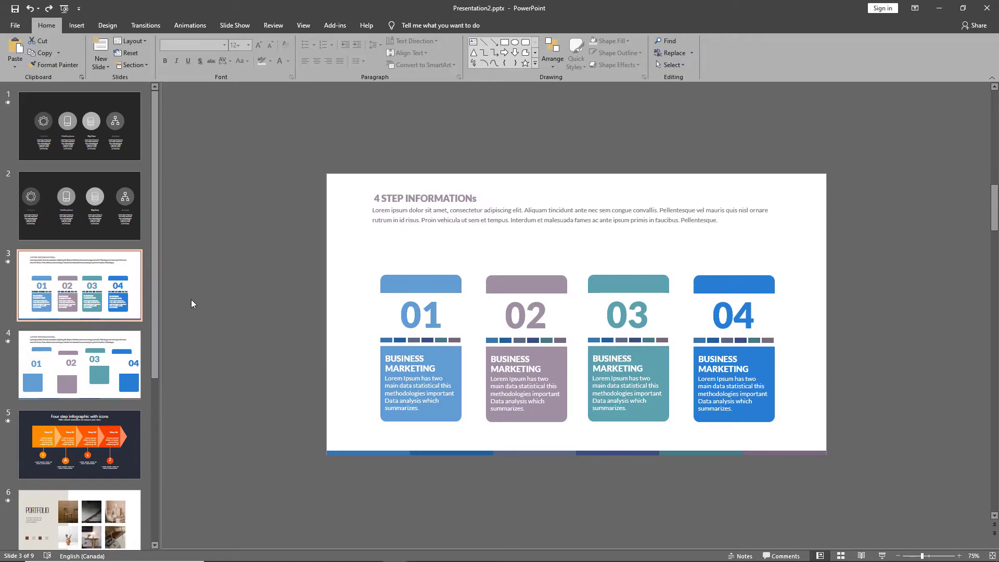
pyautogui.click(242, 270)
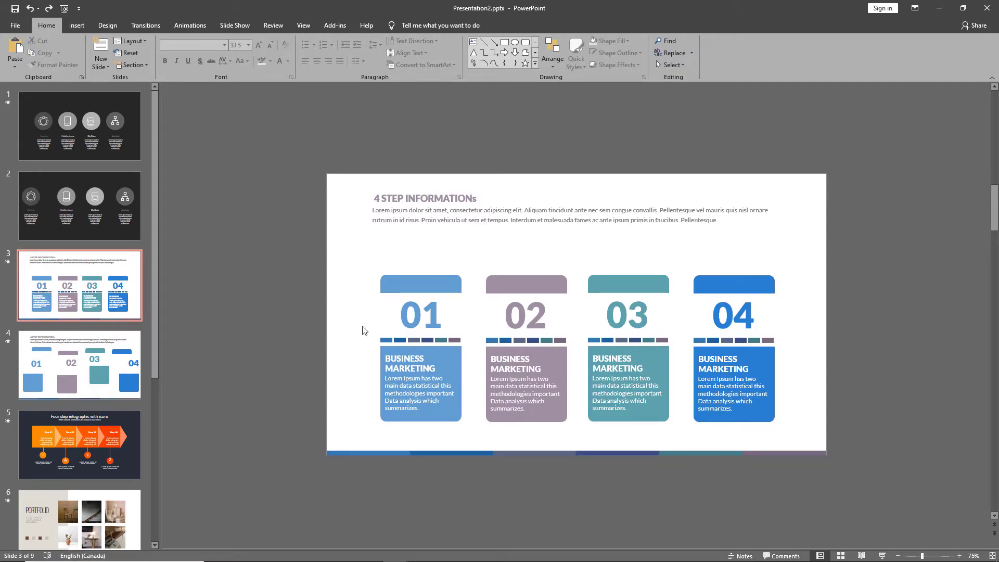
pyautogui.click(383, 340)
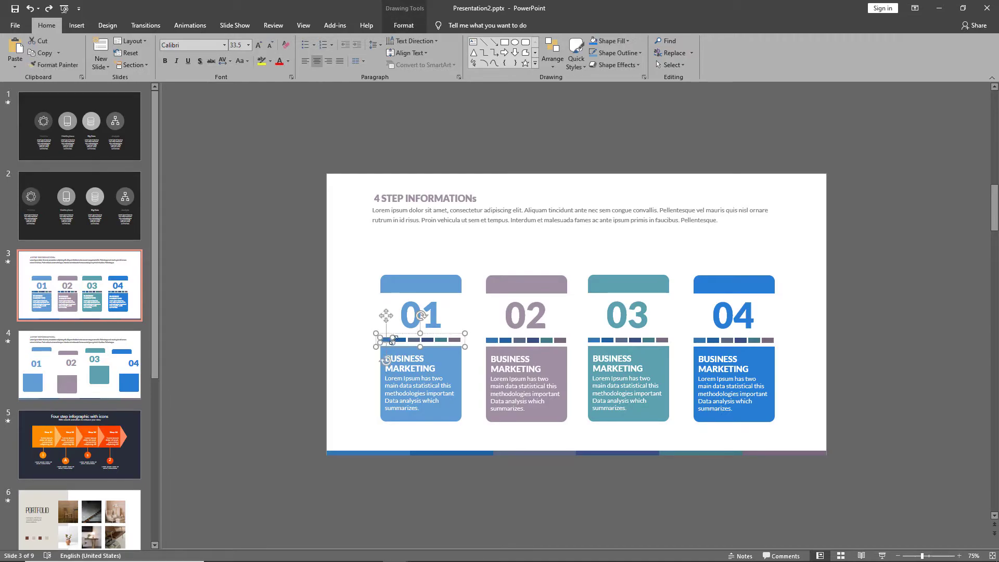
pyautogui.click(415, 339)
pyautogui.scroll(-1, 481, 283)
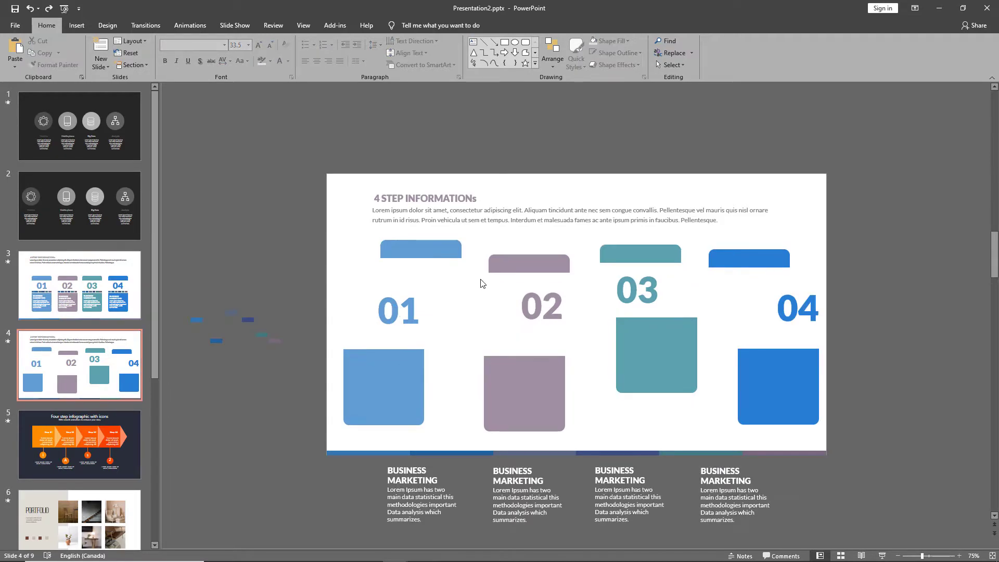
pyautogui.click(503, 262)
pyautogui.keyDown('shift'); pyautogui.click(636, 254); pyautogui.keyUp('shift')
pyautogui.keyDown('shift'); pyautogui.click(750, 263); pyautogui.keyUp('shift')
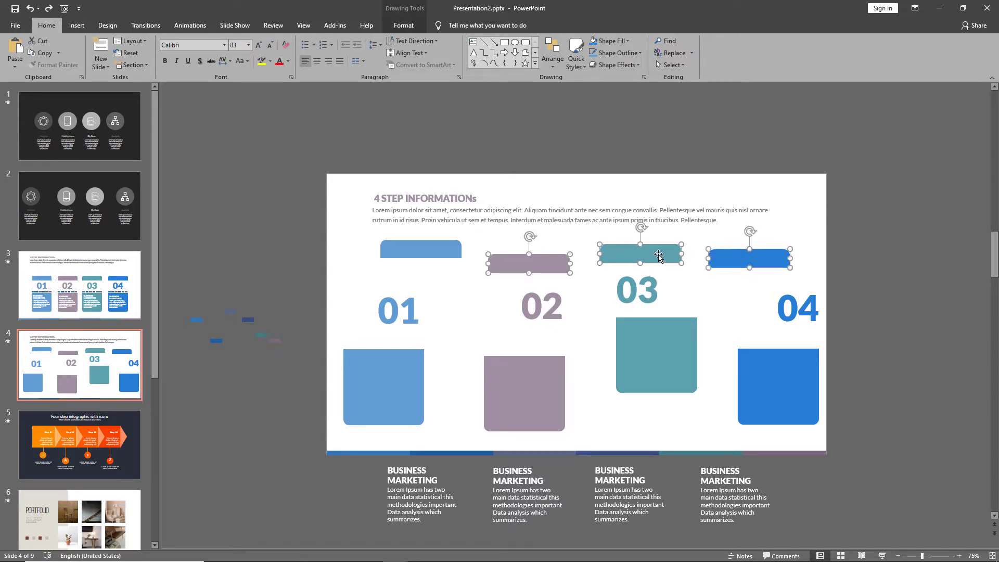
pyautogui.moveTo(750, 263); pyautogui.dragTo(733, 137)
pyautogui.click(493, 317)
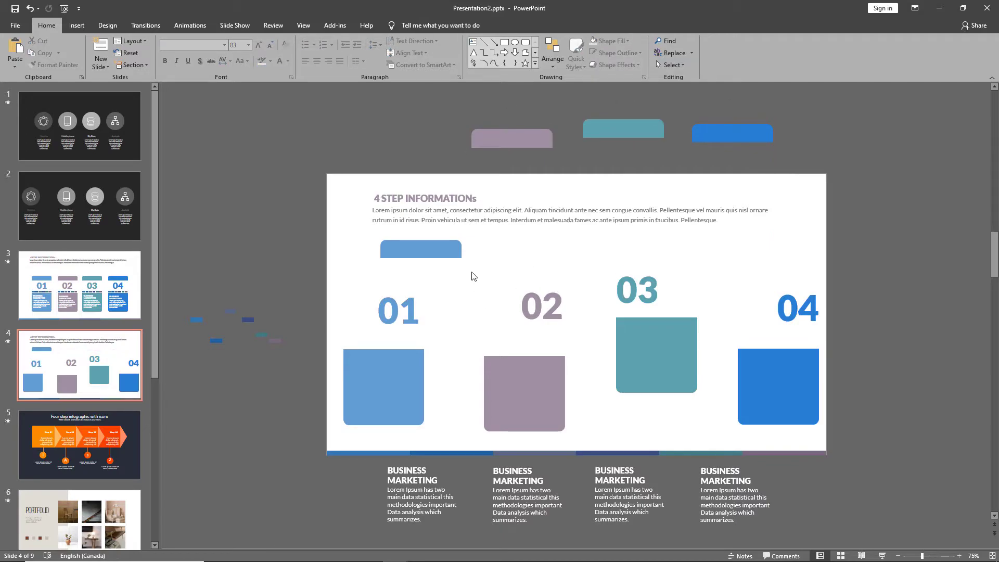
# Delete the remaining 02–04 numbers and boxes.
pyautogui.moveTo(468, 269); pyautogui.dragTo(841, 421)
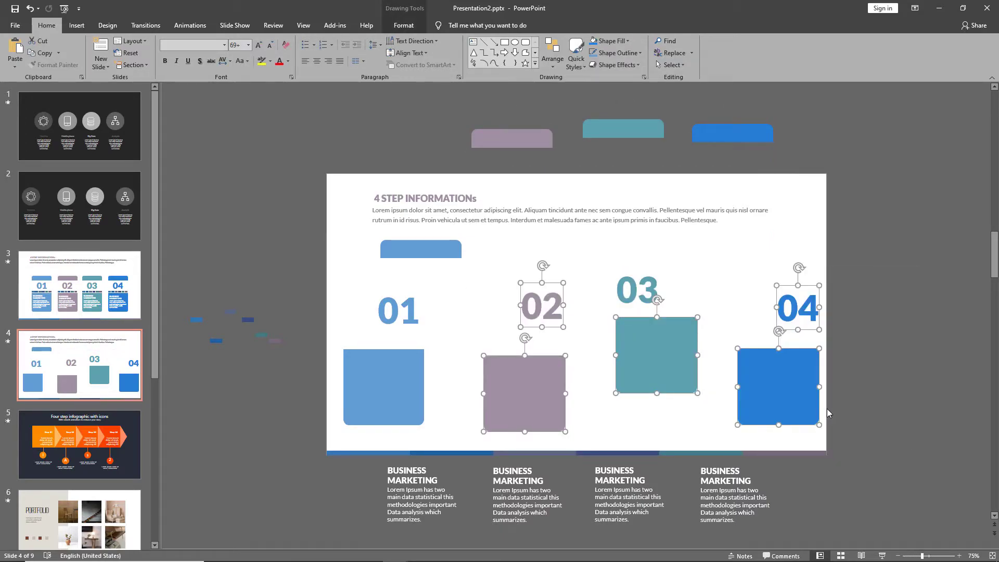
pyautogui.press('Delete')
pyautogui.click(640, 311)
pyautogui.press('Delete')
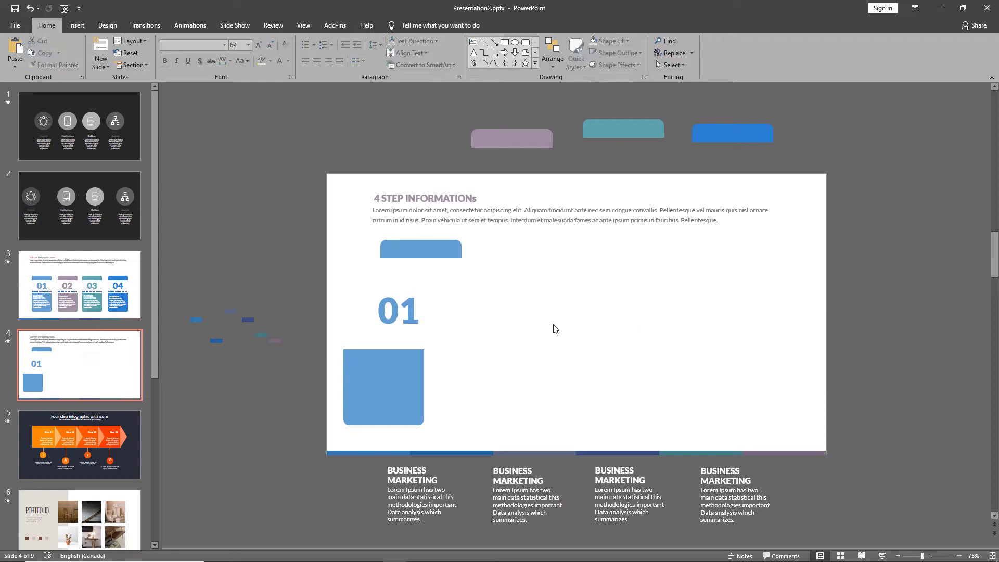
# Move the 01 column to mid-slide and bring the six small dashes onto the slide.
pyautogui.moveTo(319, 224); pyautogui.dragTo(493, 433)
pyautogui.moveTo(384, 390); pyautogui.dragTo(603, 390)
pyautogui.click(473, 355)
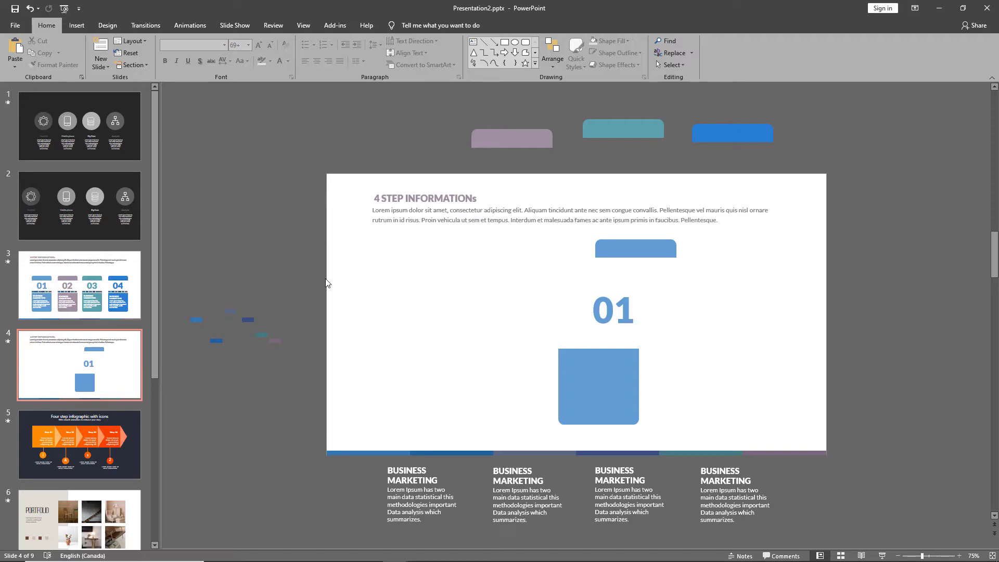
pyautogui.moveTo(314, 304); pyautogui.dragTo(172, 375)
pyautogui.moveTo(247, 320)
pyautogui.mouseDown()
pyautogui.moveTo(471, 306)
pyautogui.moveTo(524, 286)
pyautogui.moveTo(497, 286)
pyautogui.mouseUp()
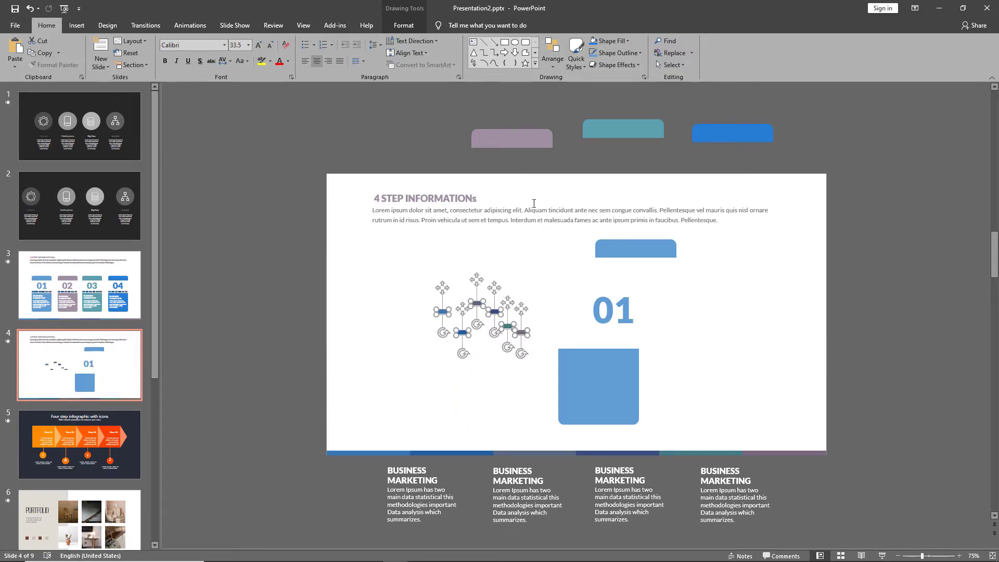
# Align the six dashes into one row and place it just under 01.
pyautogui.click(553, 52)
pyautogui.moveTo(566, 202)
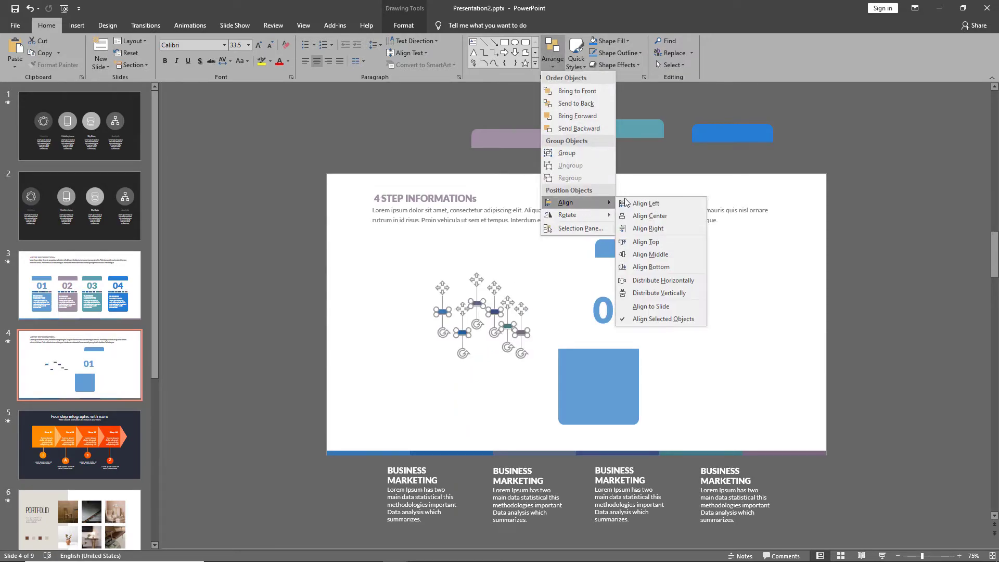
pyautogui.click(646, 254)
pyautogui.click(567, 307)
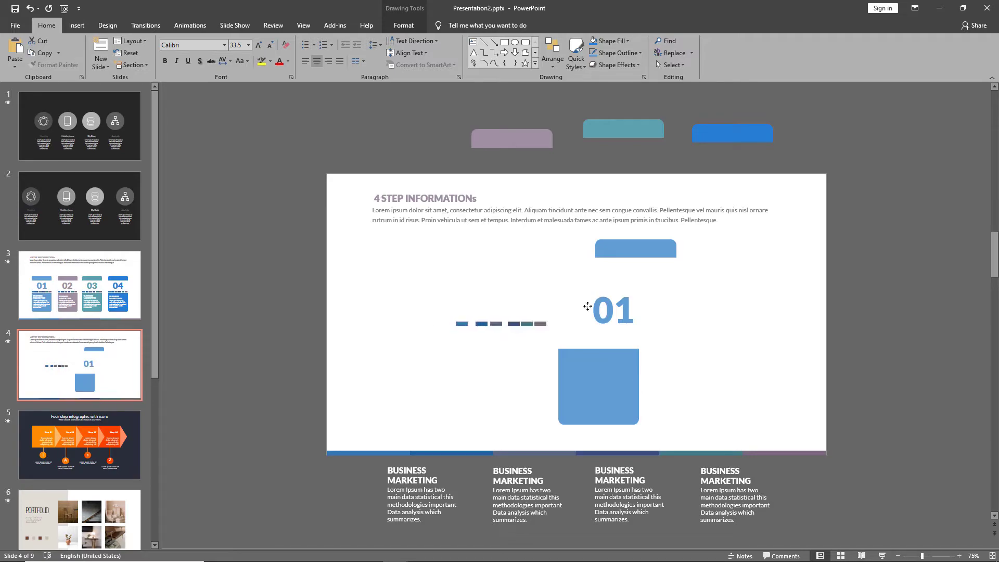
pyautogui.moveTo(588, 306); pyautogui.dragTo(637, 315)
pyautogui.click(688, 318)
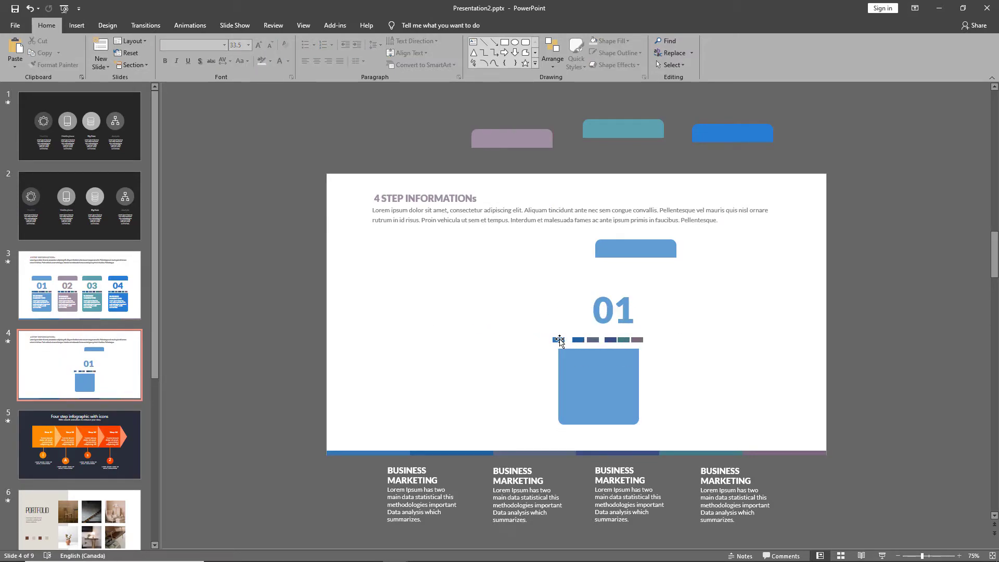
# Left-align the blue box with the leftmost dash and nudge the other five dashes left.
pyautogui.click(559, 340)
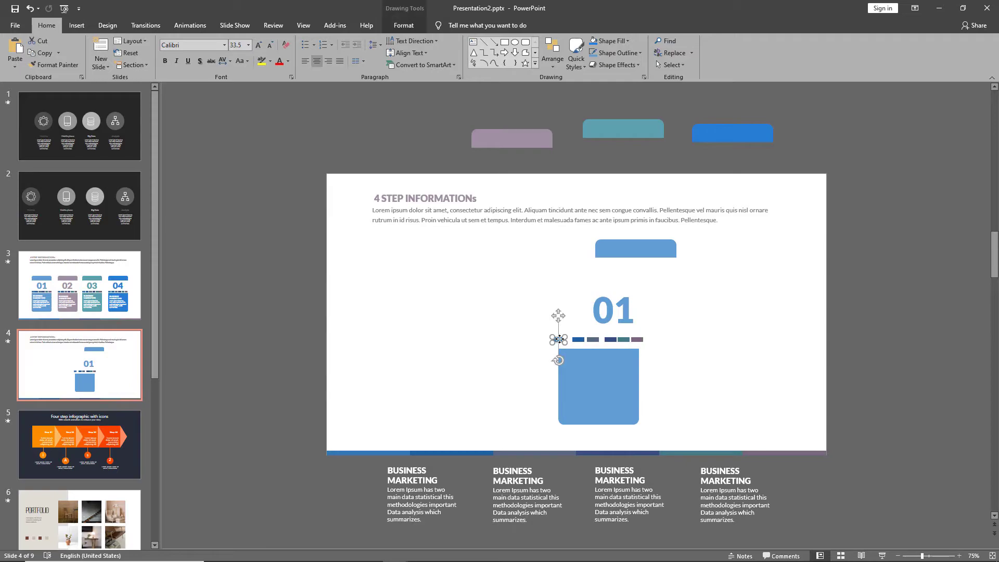
pyautogui.keyDown('shift'); pyautogui.click(580, 361); pyautogui.keyUp('shift')
pyautogui.click(547, 67)
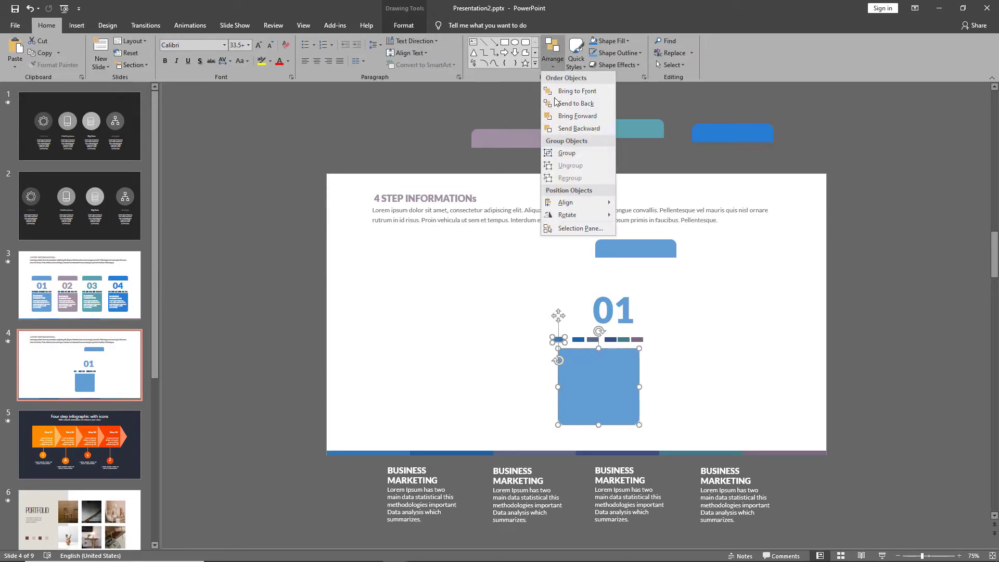
pyautogui.moveTo(575, 203)
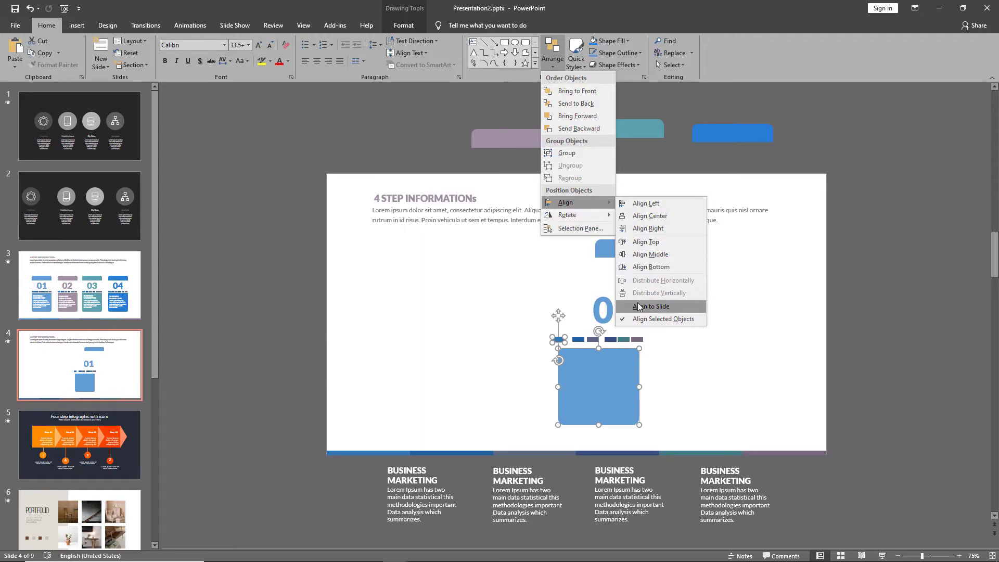
pyautogui.click(647, 204)
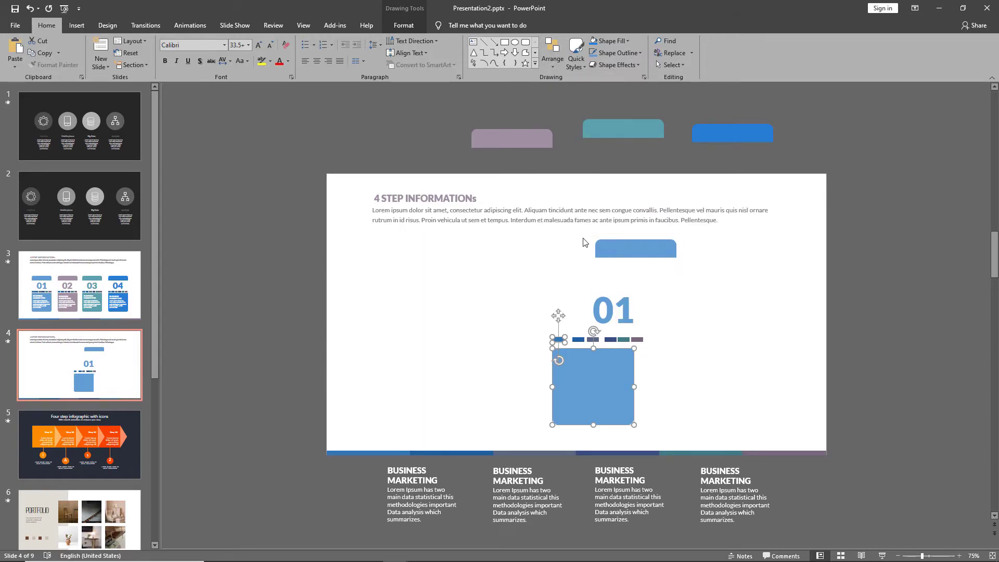
pyautogui.click(494, 306)
pyautogui.moveTo(571, 334); pyautogui.dragTo(666, 360)
pyautogui.press('Left')
pyautogui.press('Left')
pyautogui.press('Left')
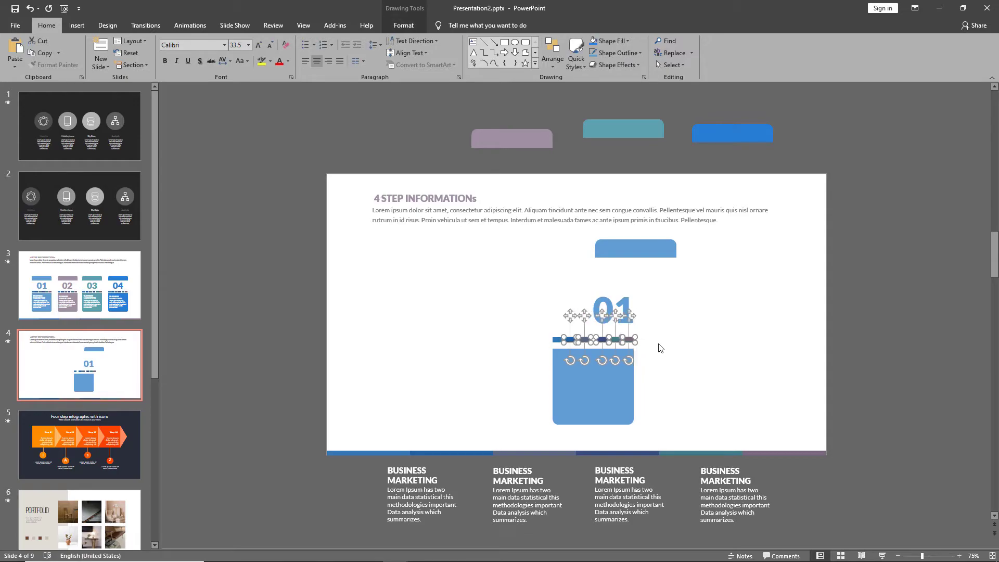
pyautogui.click(658, 345)
# Right-align the rightmost dash with the blue box's right edge.
pyautogui.click(629, 340)
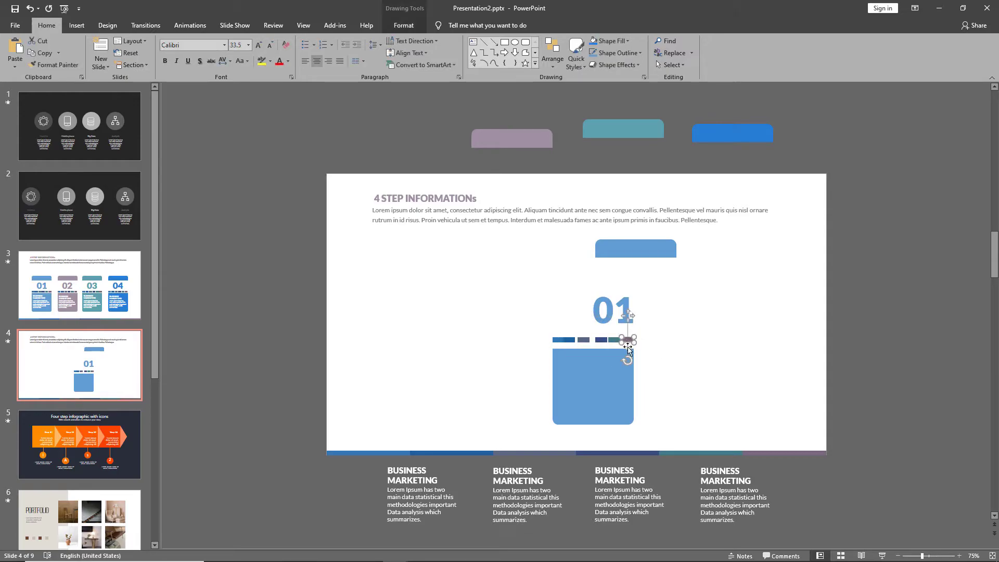
pyautogui.keyDown('shift'); pyautogui.click(585, 374); pyautogui.keyUp('shift')
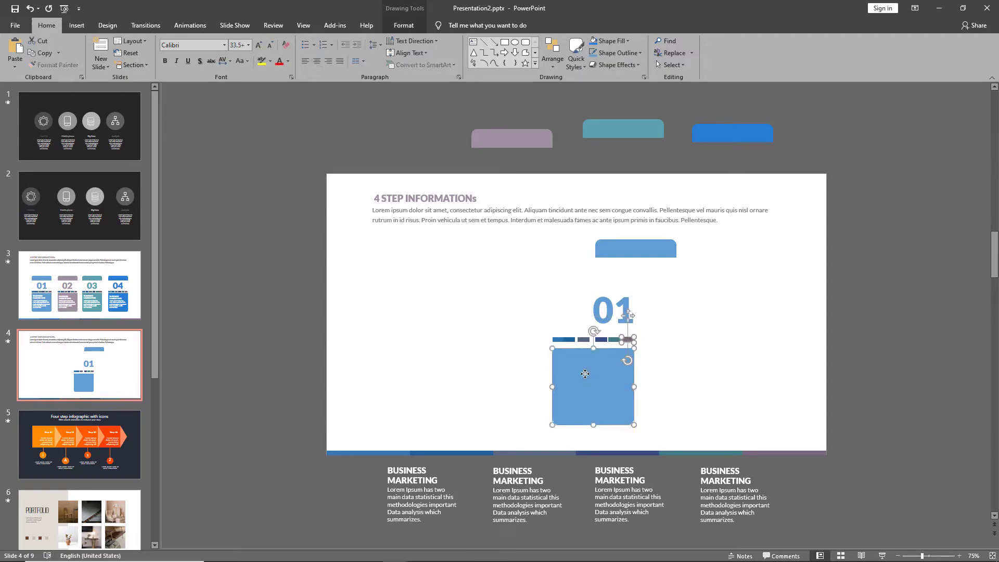
pyautogui.click(553, 52)
pyautogui.moveTo(580, 204)
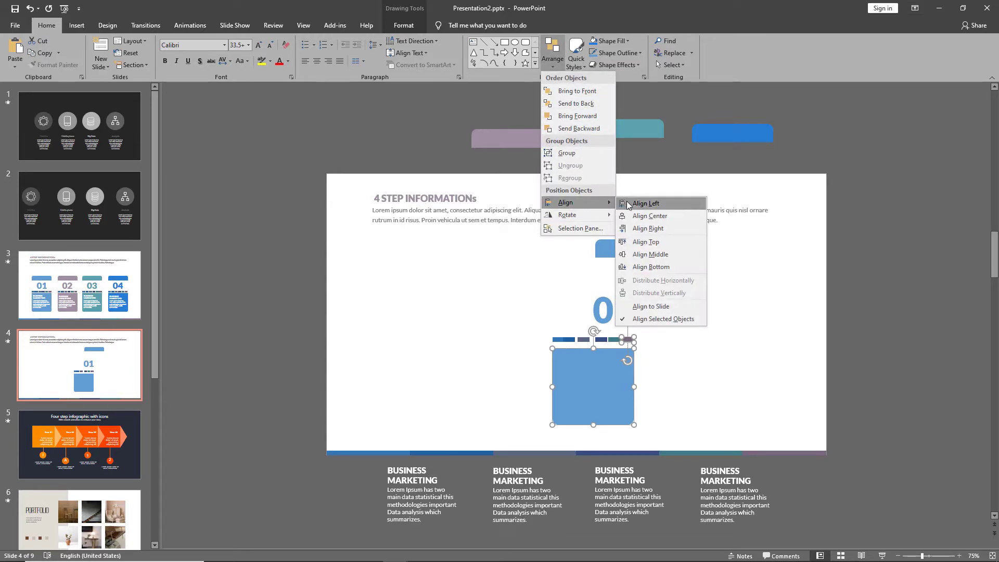
pyautogui.click(639, 227)
pyautogui.click(727, 358)
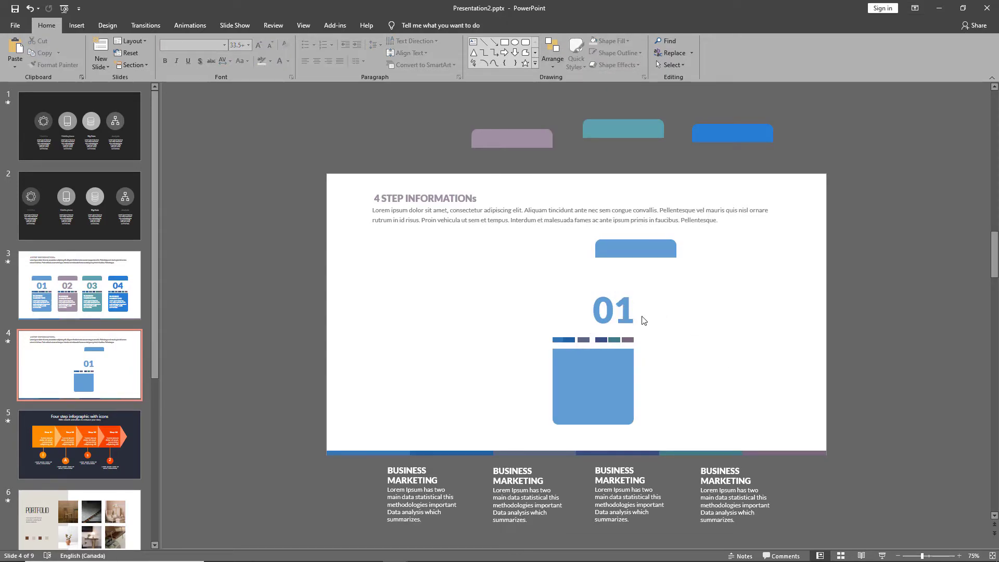
# Distribute the six small coloured bars horizontally across the box's width.
pyautogui.moveTo(533, 326); pyautogui.dragTo(671, 360)
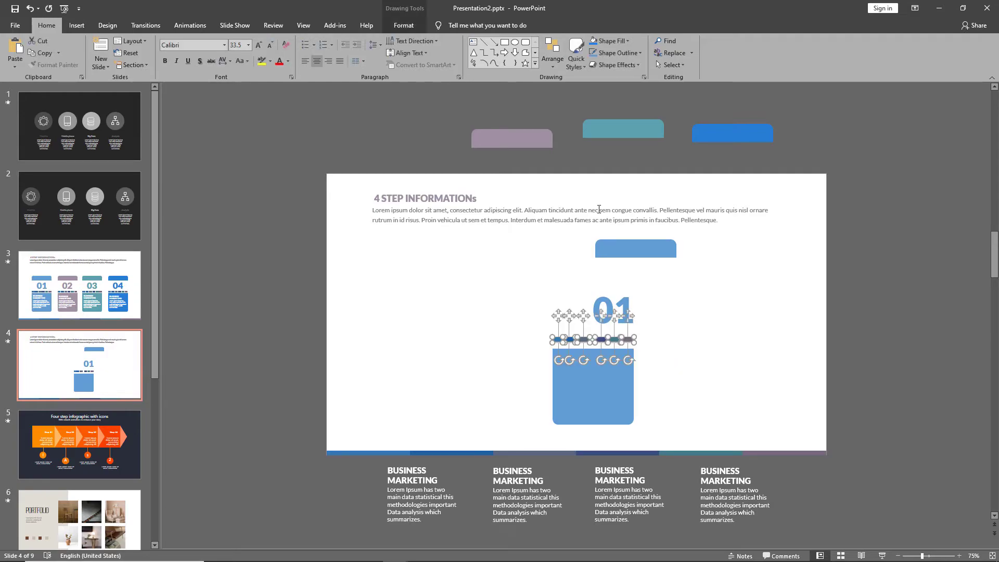
pyautogui.click(553, 62)
pyautogui.moveTo(566, 207)
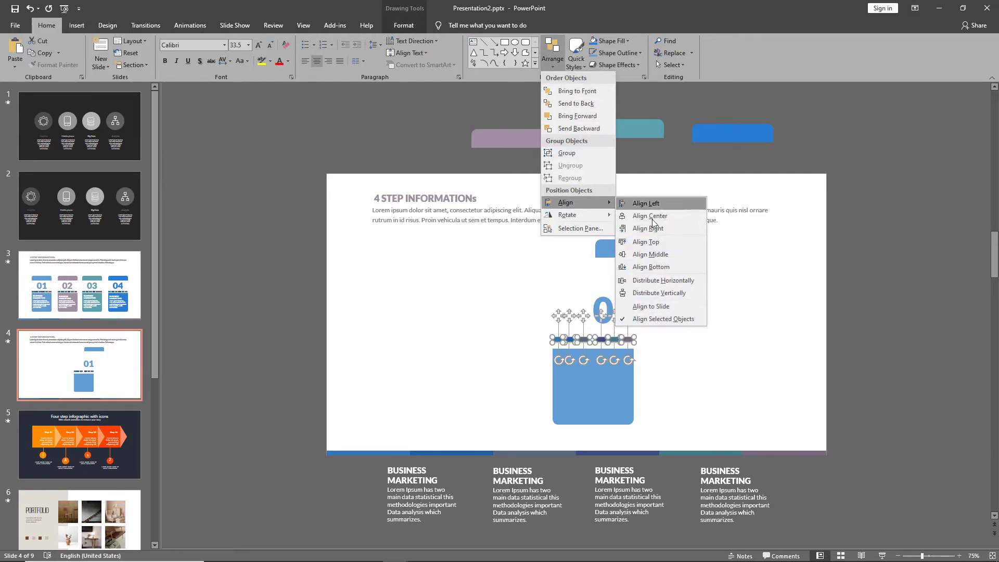
pyautogui.click(670, 280)
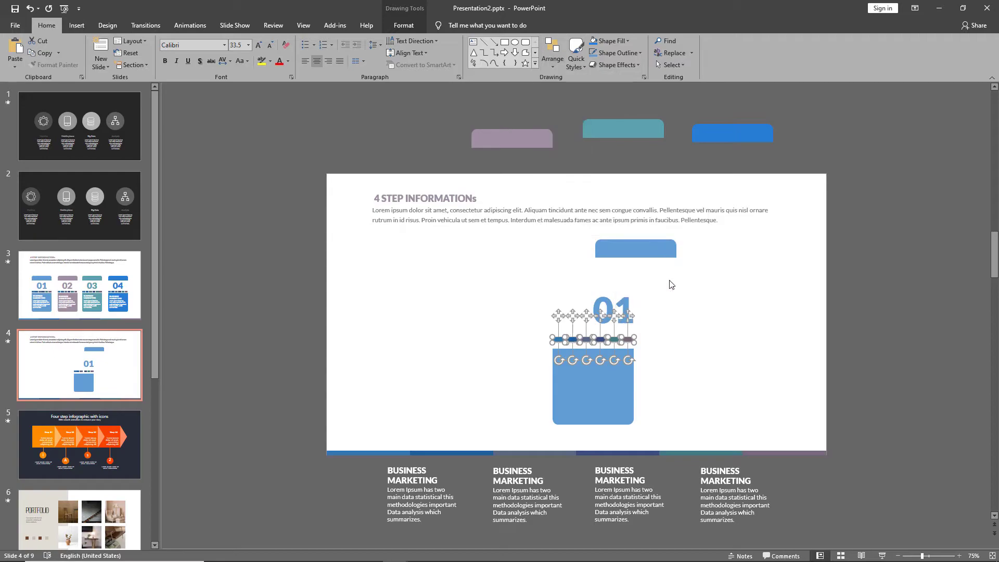
pyautogui.click(705, 372)
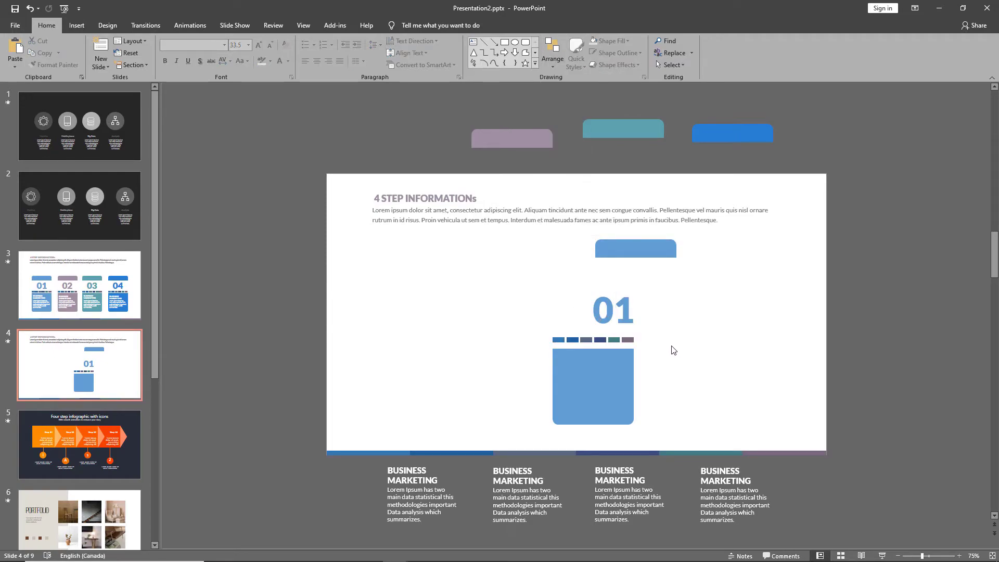
pyautogui.moveTo(539, 328); pyautogui.dragTo(674, 364)
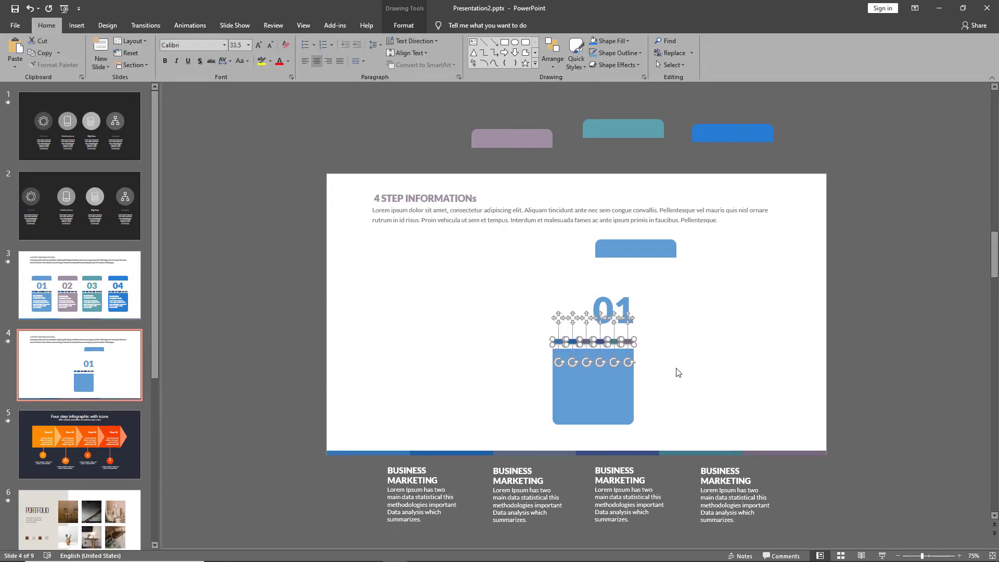
pyautogui.click(677, 374)
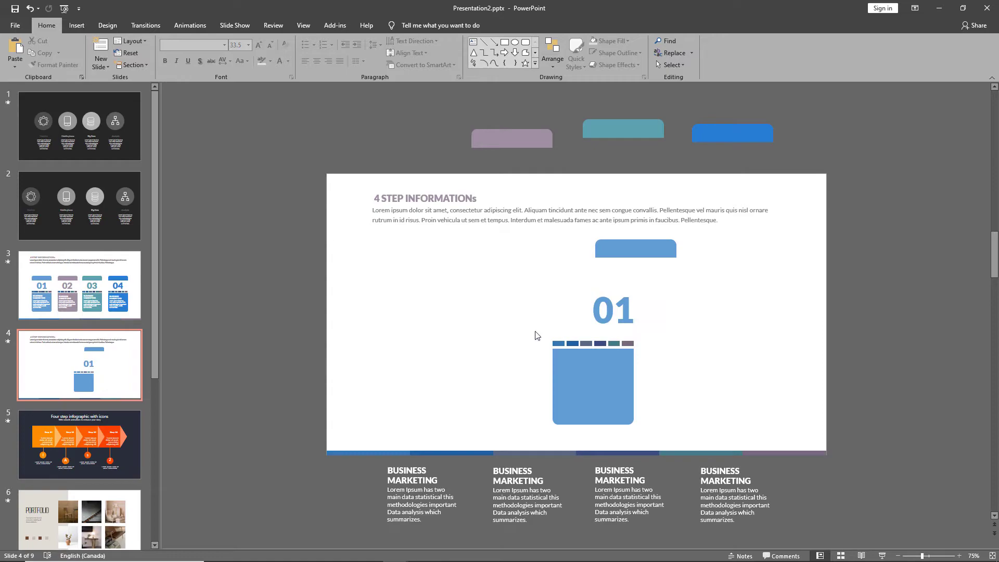
pyautogui.moveTo(535, 332); pyautogui.dragTo(689, 368)
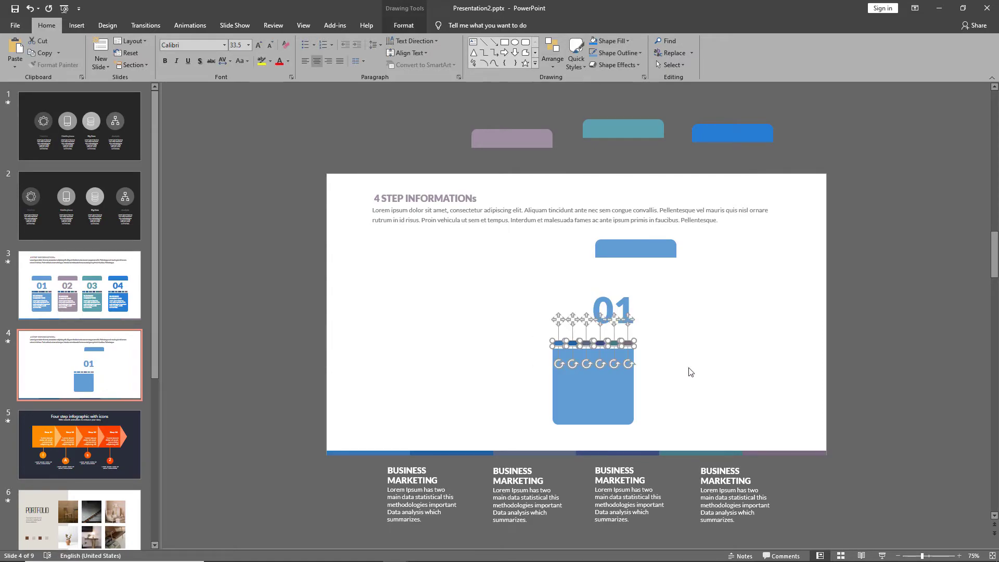
# Centre the header bar, 01 number and blue box horizontally.
pyautogui.click(690, 372)
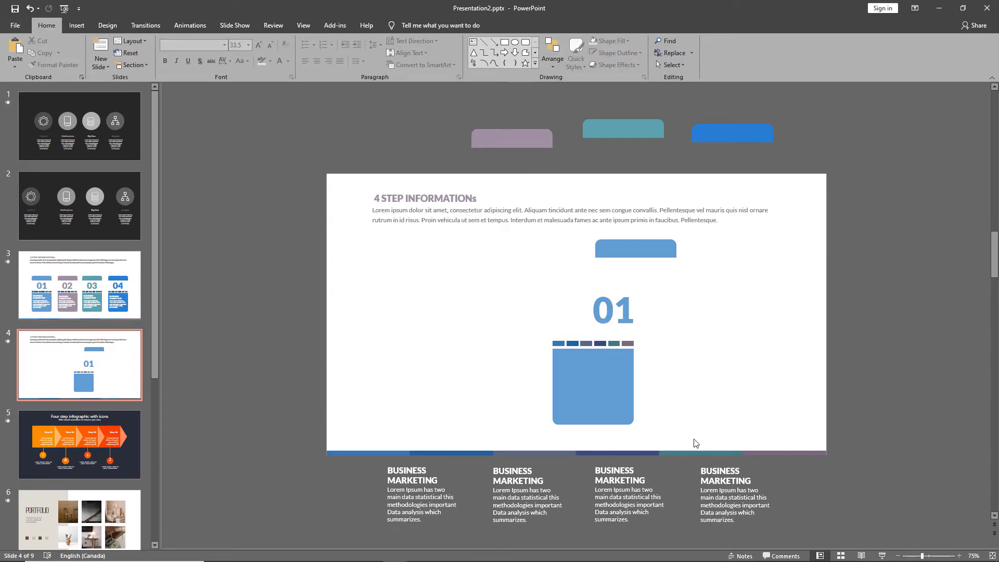
pyautogui.moveTo(691, 443); pyautogui.dragTo(522, 231)
pyautogui.click(553, 56)
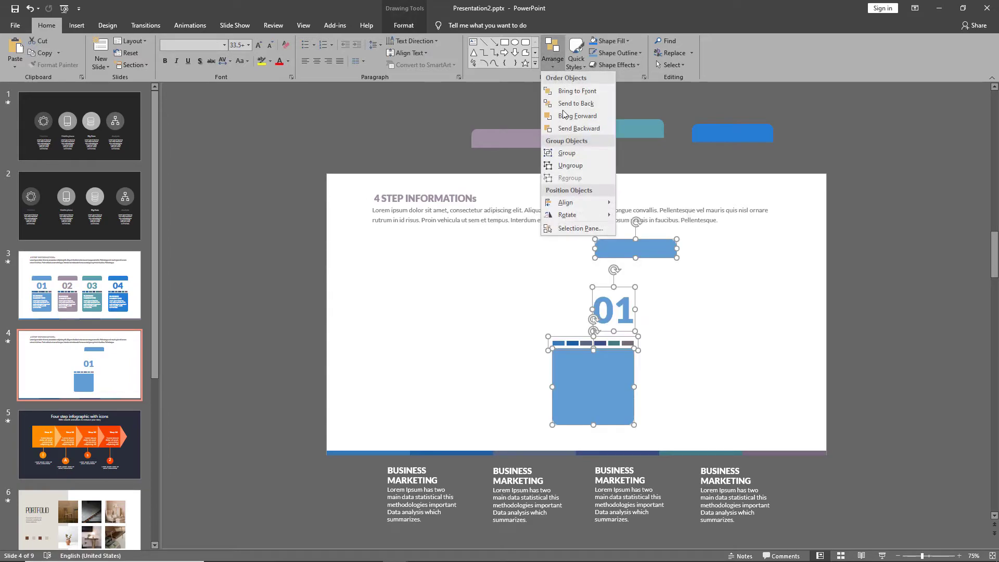
pyautogui.moveTo(579, 203)
pyautogui.click(645, 215)
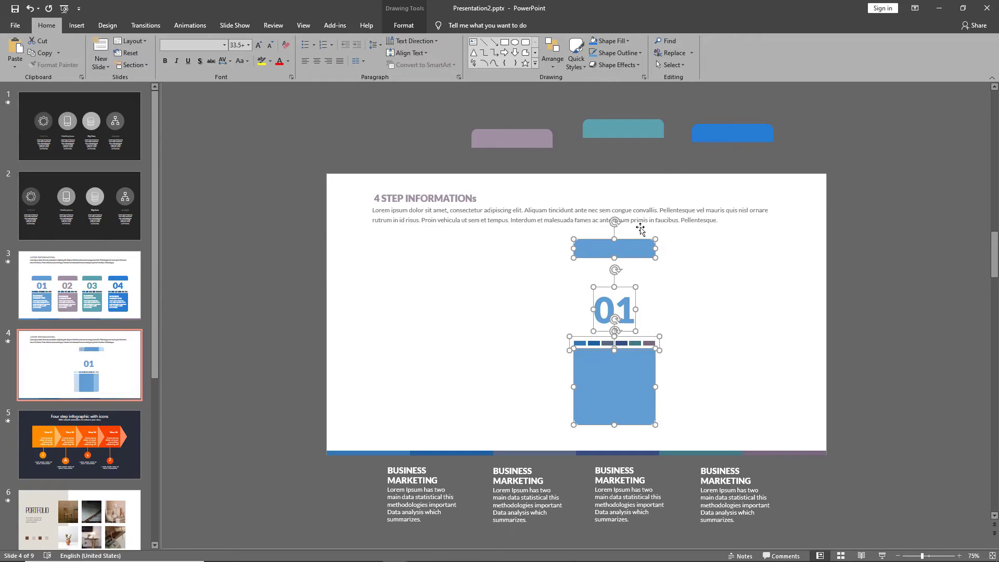
pyautogui.click(698, 305)
# Lower the blue header bar onto the card and move the whole card to the slide's left.
pyautogui.click(600, 253)
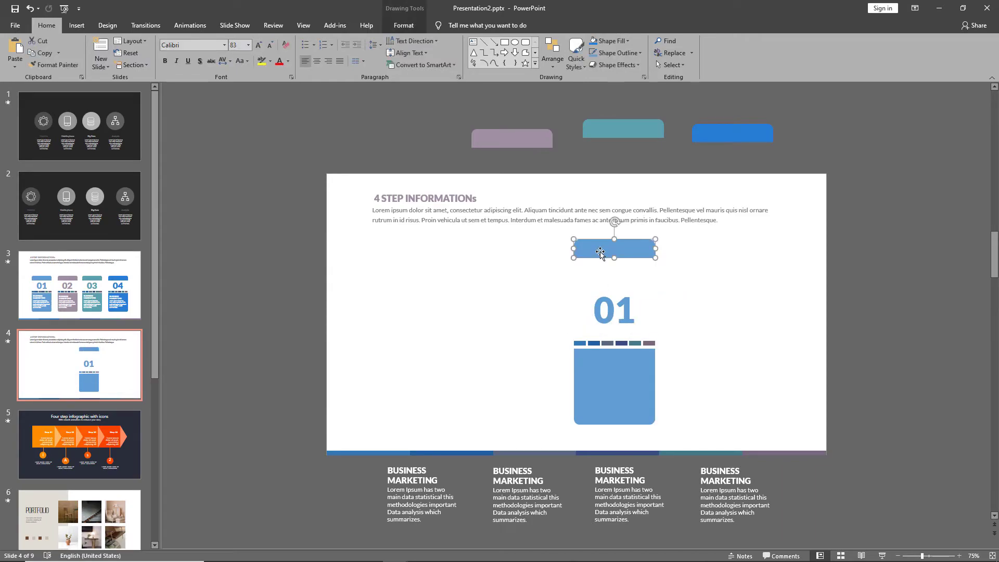
pyautogui.moveTo(600, 252); pyautogui.dragTo(599, 280)
pyautogui.click(508, 312)
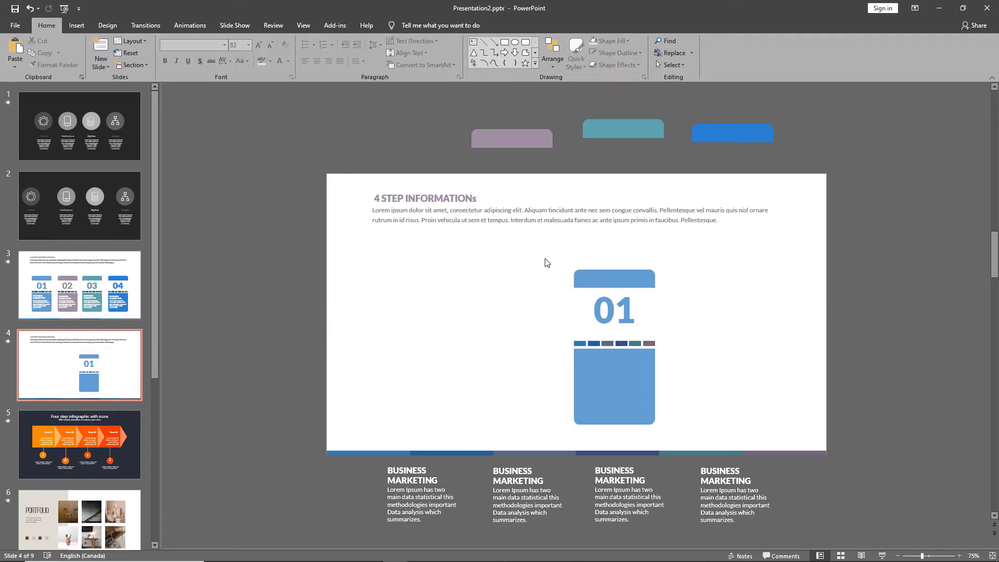
pyautogui.moveTo(545, 256); pyautogui.dragTo(761, 444)
pyautogui.moveTo(636, 379); pyautogui.dragTo(432, 351)
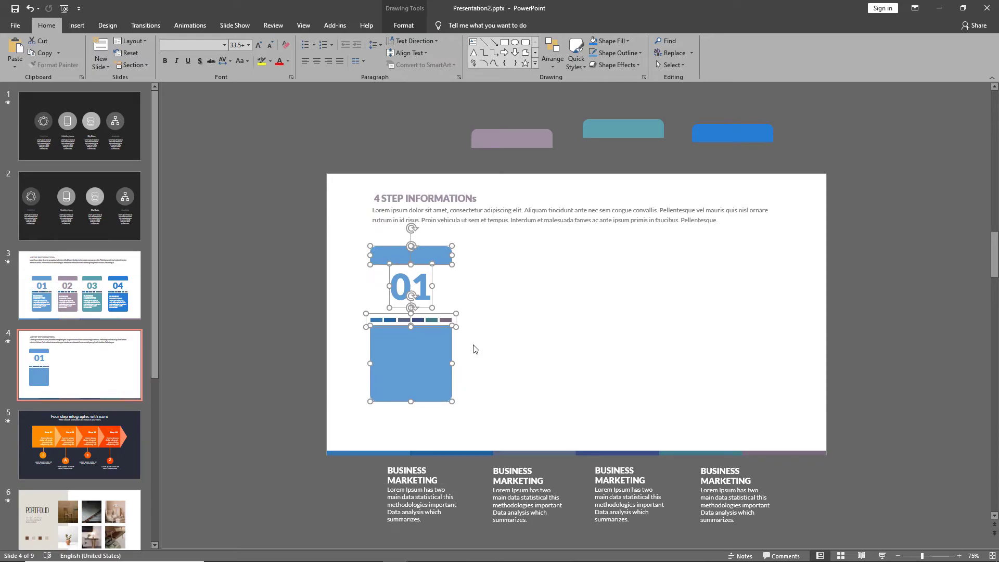
# Group the 01 card with Ctrl+G, make three copies in a row across the slide, then ungroup.
pyautogui.hotkey('ctrl', 'g')
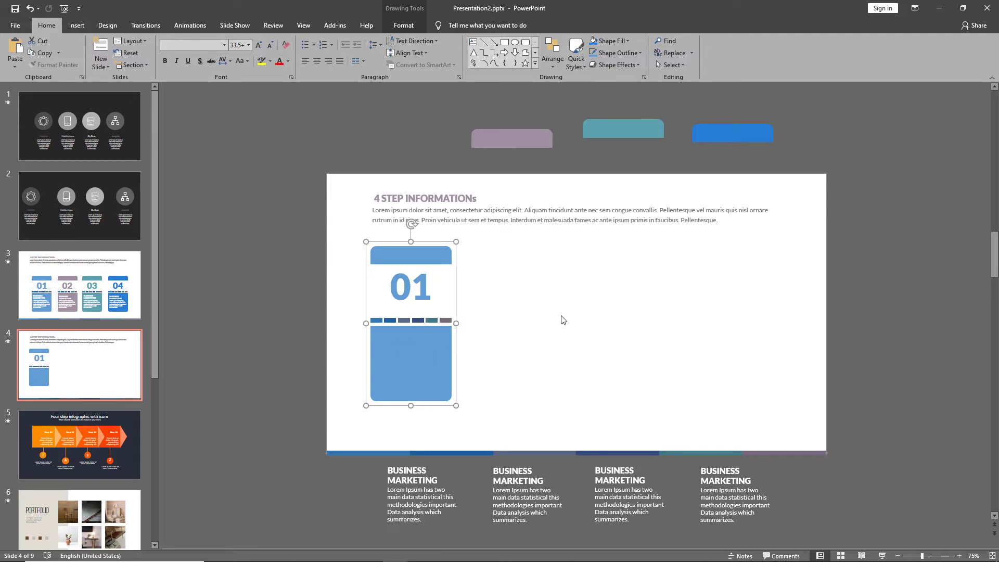
pyautogui.hotkey('ctrl', 'd')
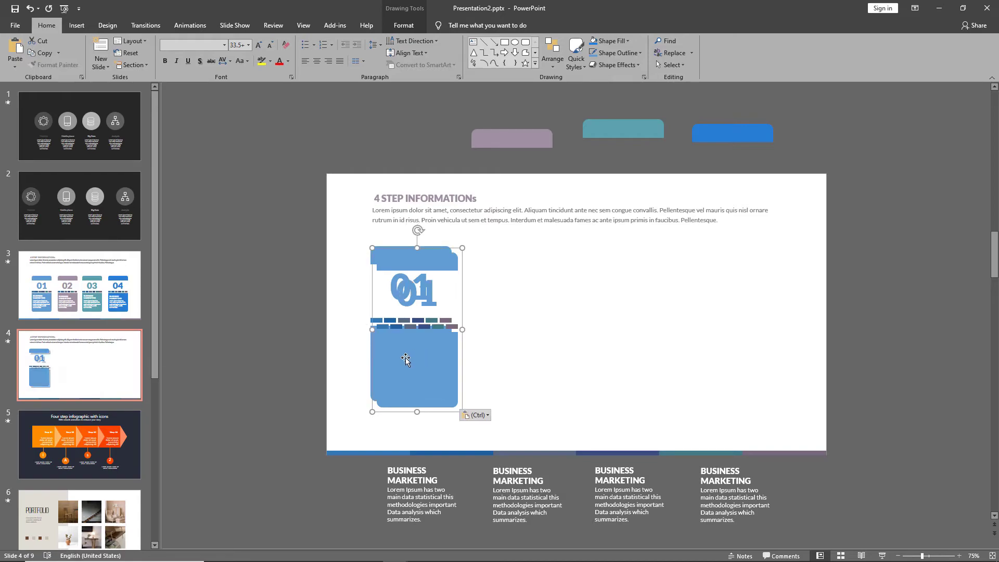
pyautogui.moveTo(405, 357); pyautogui.dragTo(508, 353)
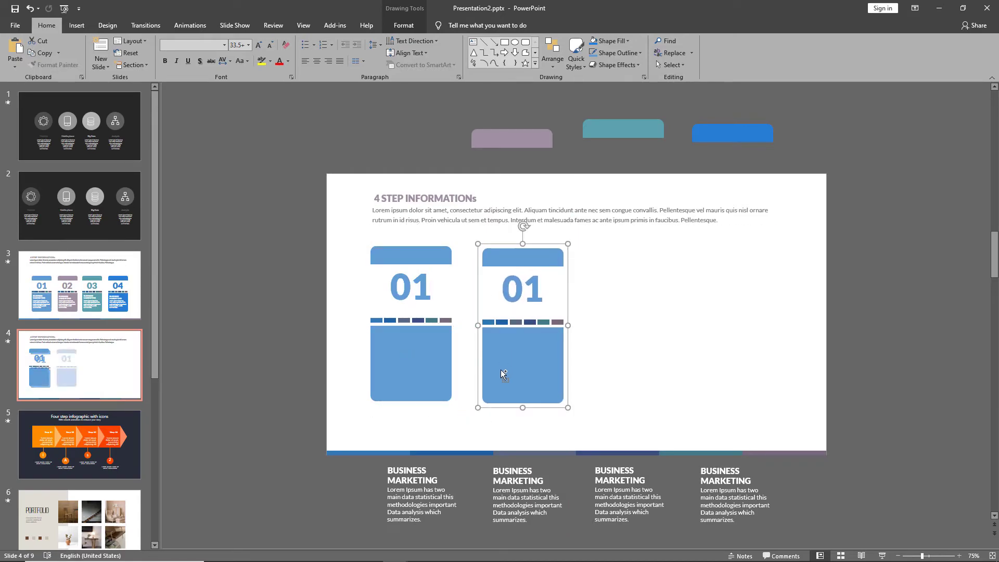
pyautogui.moveTo(398, 372); pyautogui.dragTo(752, 355)
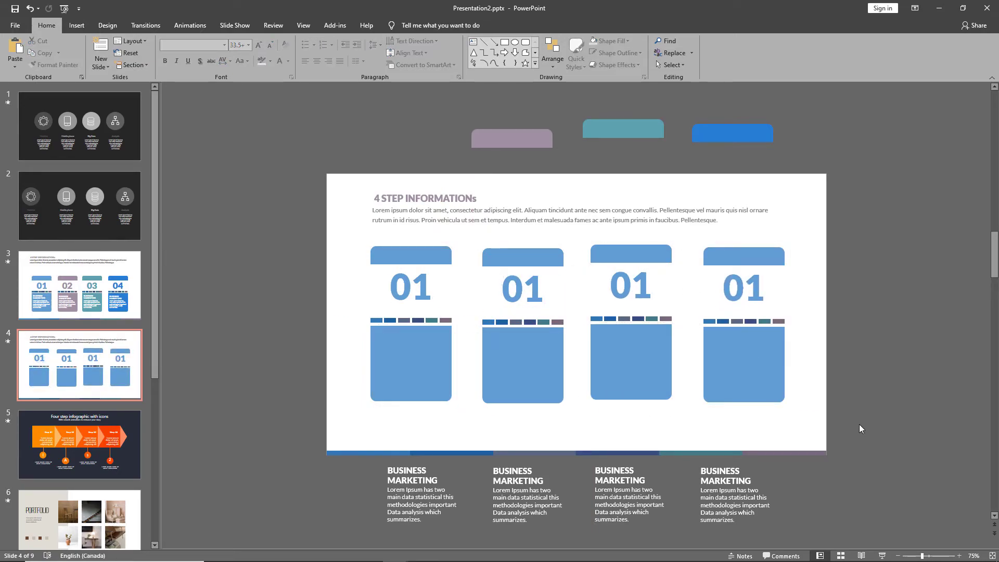
pyautogui.moveTo(861, 428)
pyautogui.mouseDown()
pyautogui.moveTo(651, 359)
pyautogui.moveTo(467, 242)
pyautogui.moveTo(467, 252)
pyautogui.mouseUp()
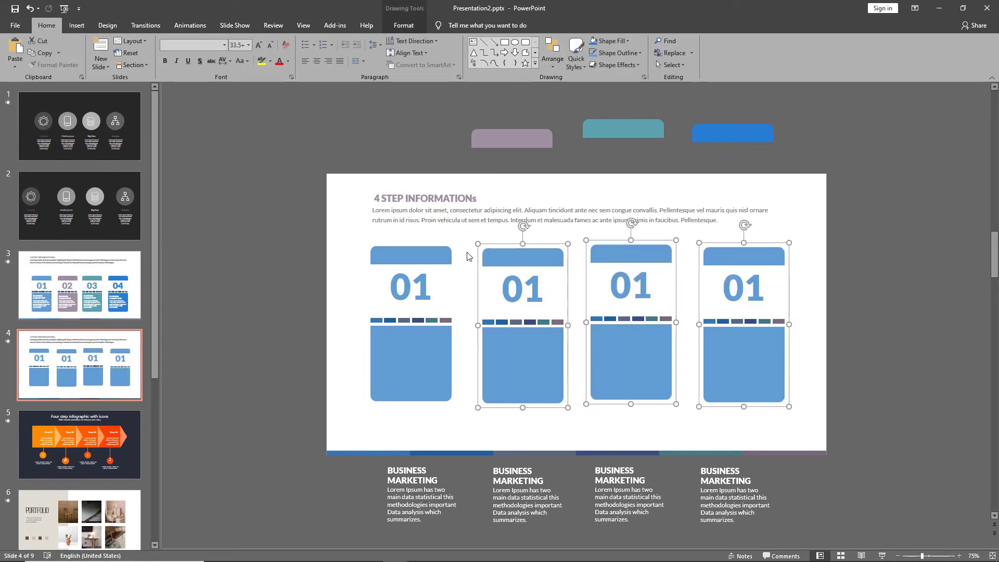
pyautogui.hotkey('ctrl', 'shift', 'g')
# Colour the second card's header and its 01 number mauve.
pyautogui.click(473, 343)
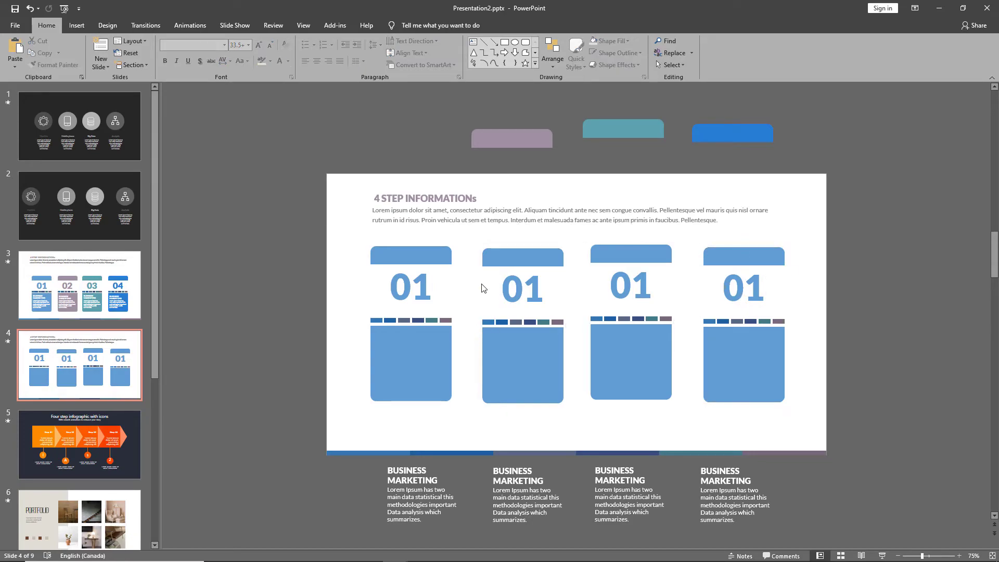
pyautogui.click(495, 259)
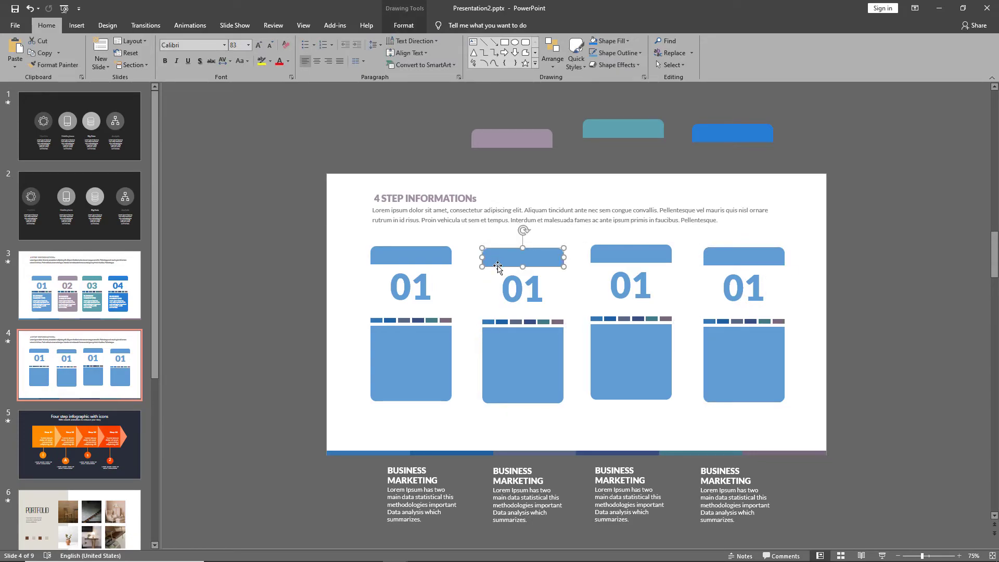
pyautogui.click(616, 41)
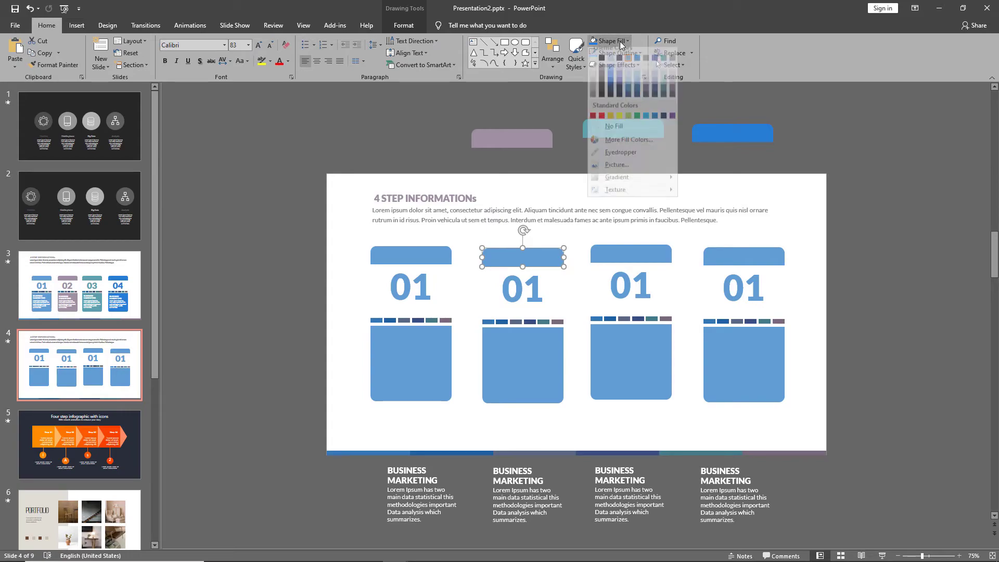
pyautogui.click(618, 159)
pyautogui.click(521, 338)
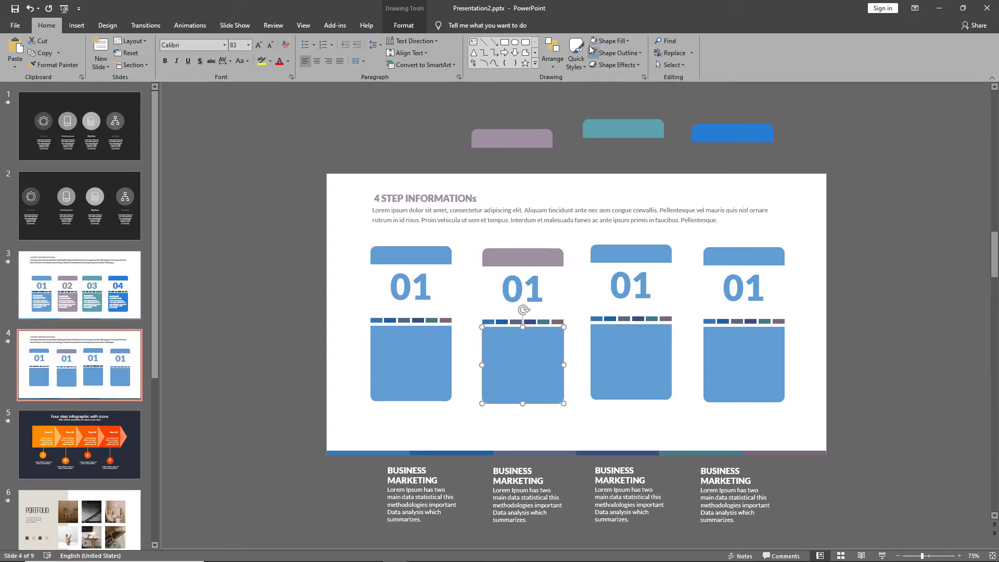
pyautogui.click(535, 286)
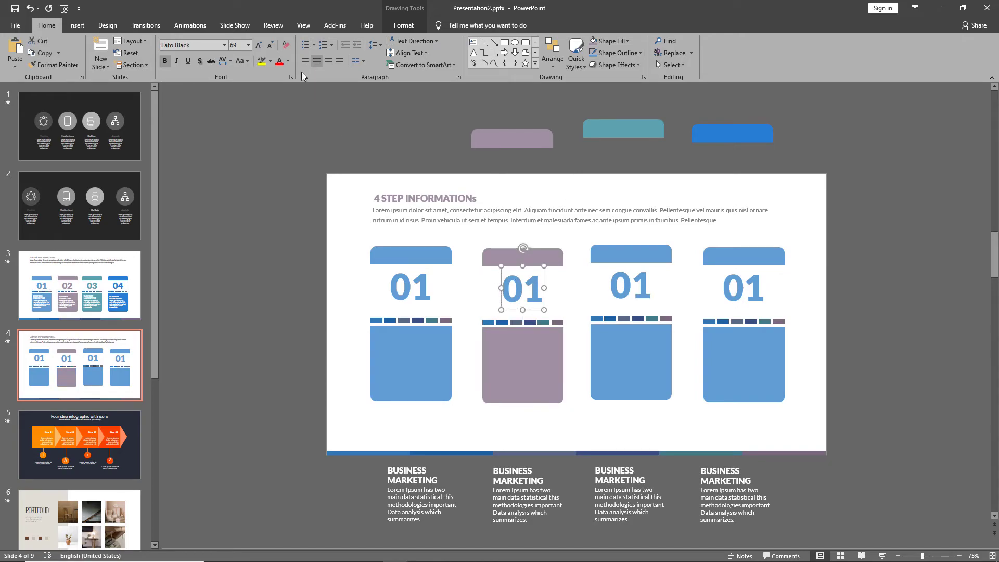
pyautogui.click(288, 62)
pyautogui.click(279, 165)
# Fill the third card's header and box with teal using the eyedropper.
pyautogui.click(631, 254)
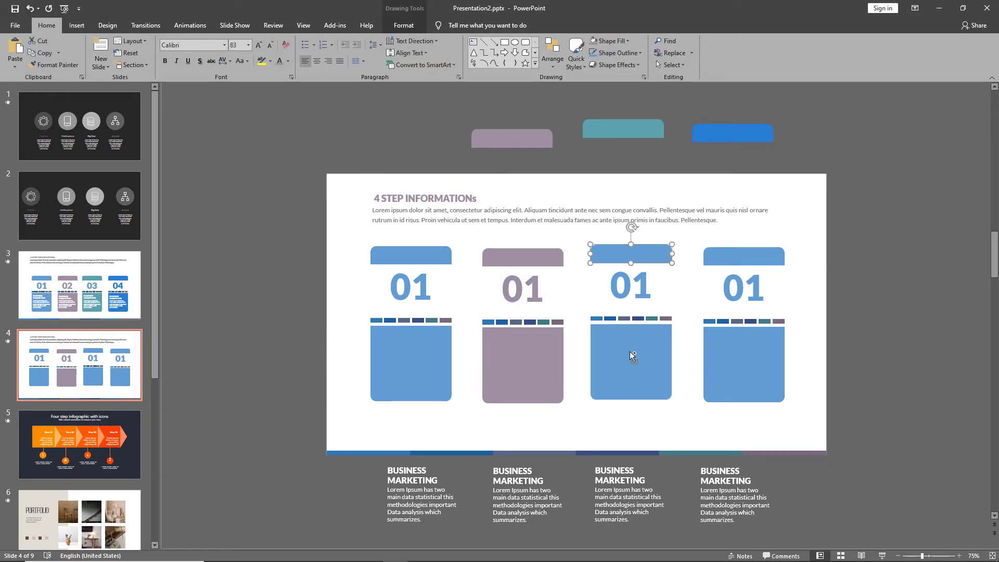
pyautogui.click(632, 350)
pyautogui.click(621, 137)
pyautogui.click(614, 46)
pyautogui.click(612, 176)
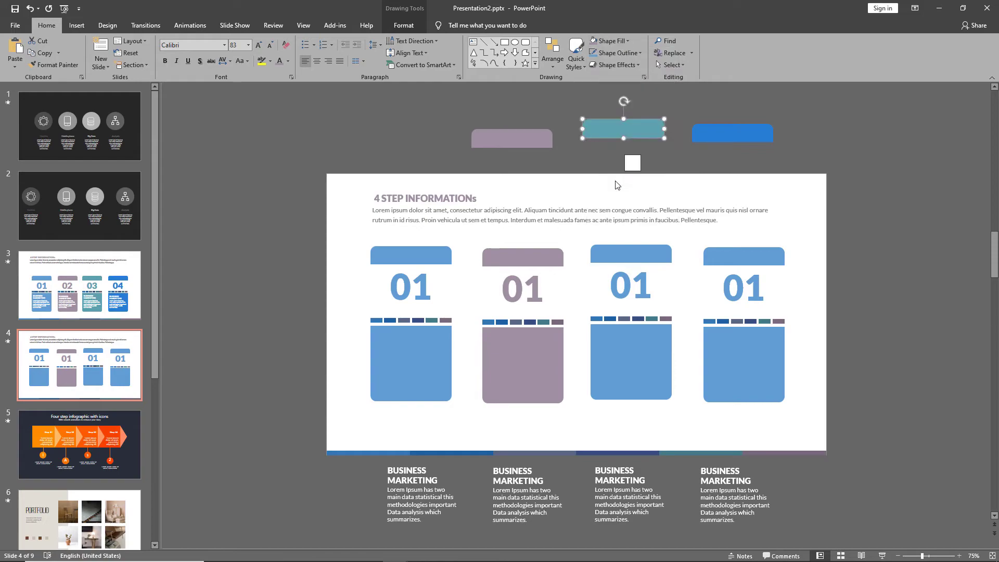
pyautogui.press('Escape')
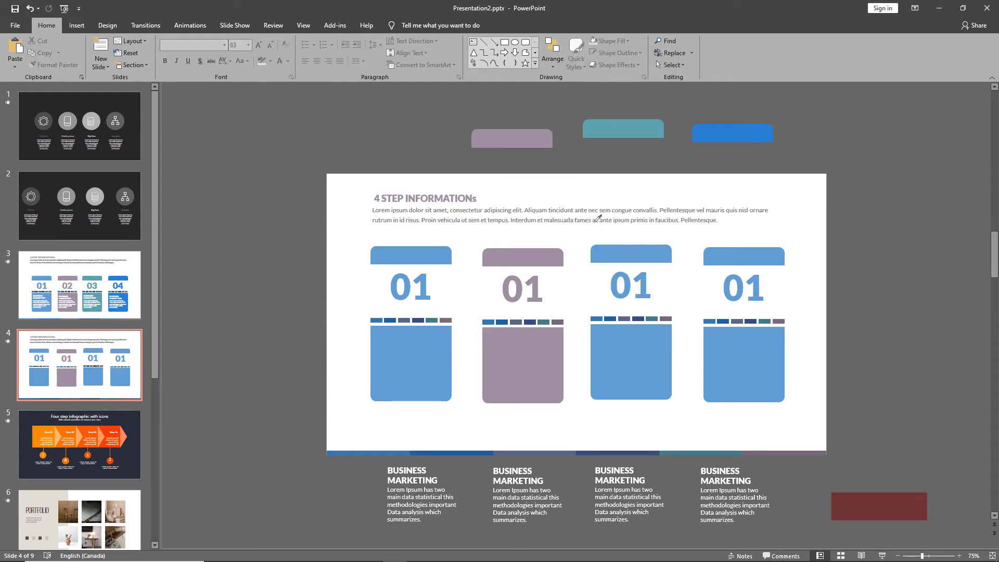
pyautogui.click(619, 333)
pyautogui.keyDown('shift'); pyautogui.click(631, 254); pyautogui.keyUp('shift')
pyautogui.click(615, 41)
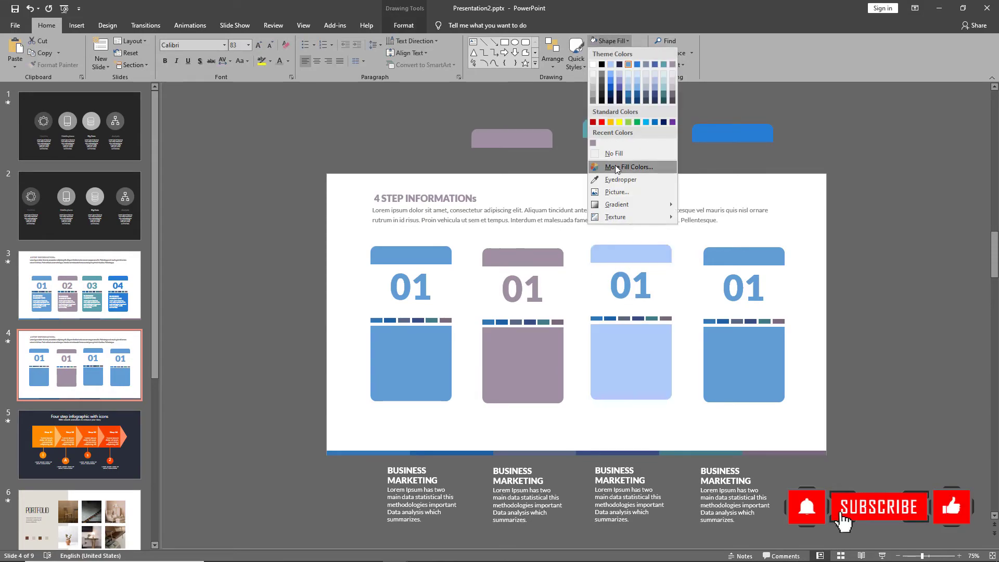
pyautogui.click(611, 176)
pyautogui.click(628, 129)
pyautogui.press('Escape')
# Fill the fourth card's box and header bright blue.
pyautogui.click(744, 338)
pyautogui.keyDown('shift'); pyautogui.click(744, 256); pyautogui.keyUp('shift')
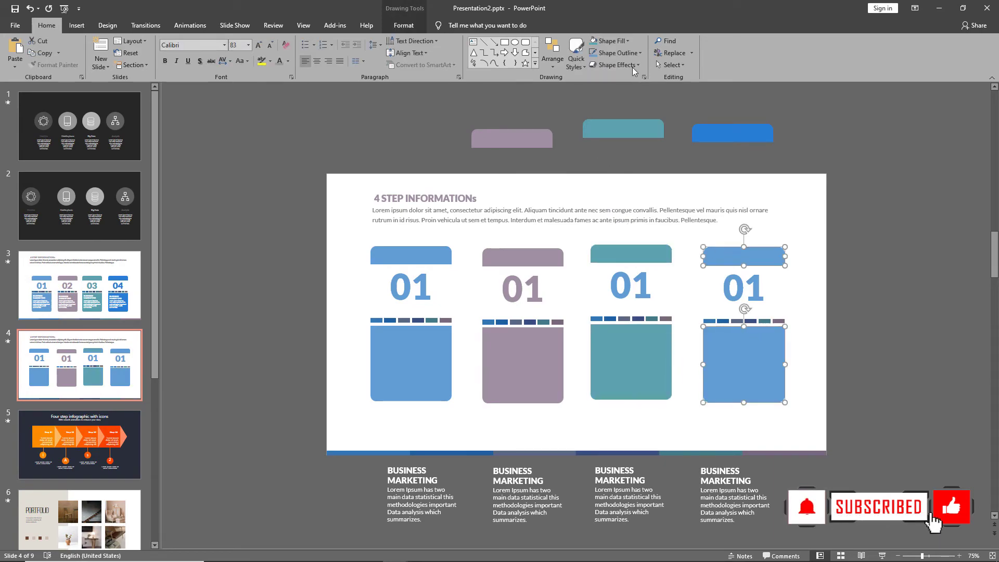
pyautogui.click(610, 41)
pyautogui.click(620, 179)
# Make the third 01 number teal and the fourth 01 number bright blue.
pyautogui.click(732, 133)
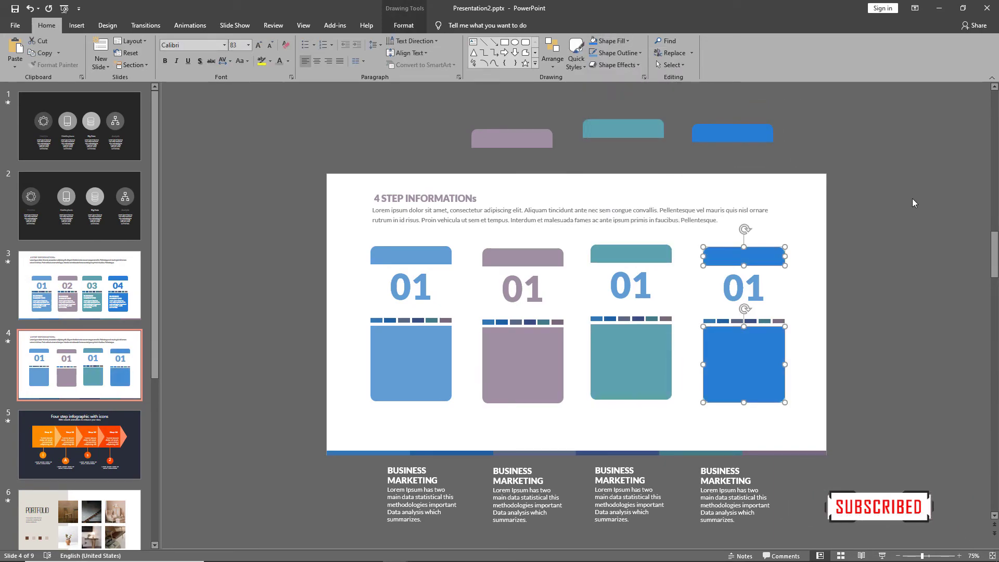
pyautogui.press('Escape')
pyautogui.click(624, 306)
pyautogui.click(288, 61)
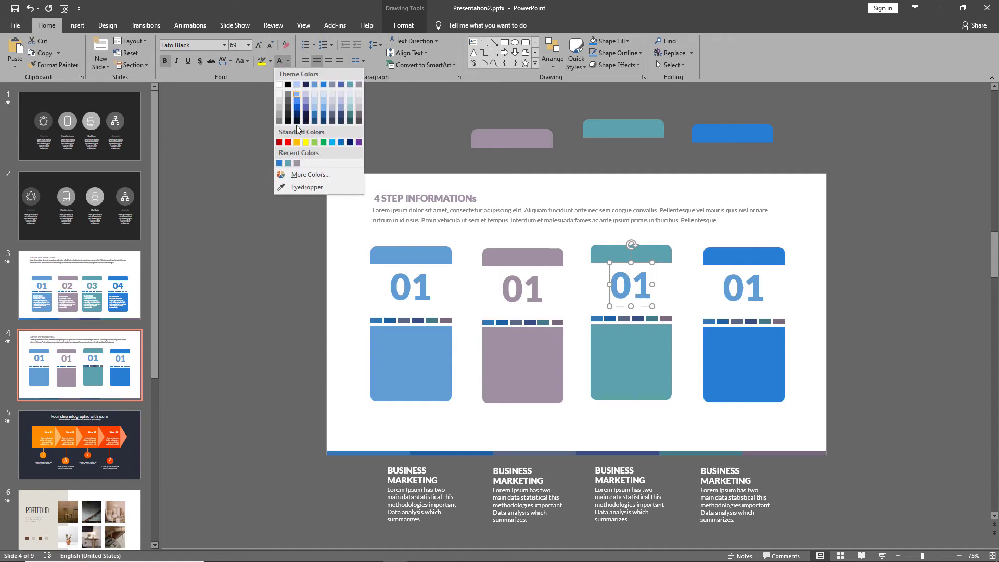
pyautogui.click(285, 163)
pyautogui.press('Escape')
pyautogui.click(737, 302)
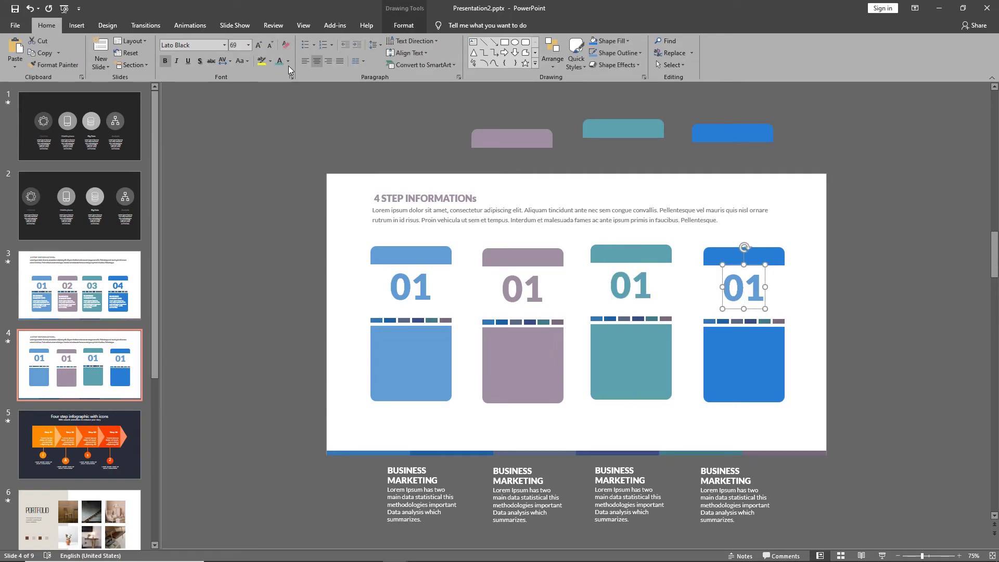
pyautogui.click(288, 61)
pyautogui.click(289, 164)
pyautogui.press('Escape')
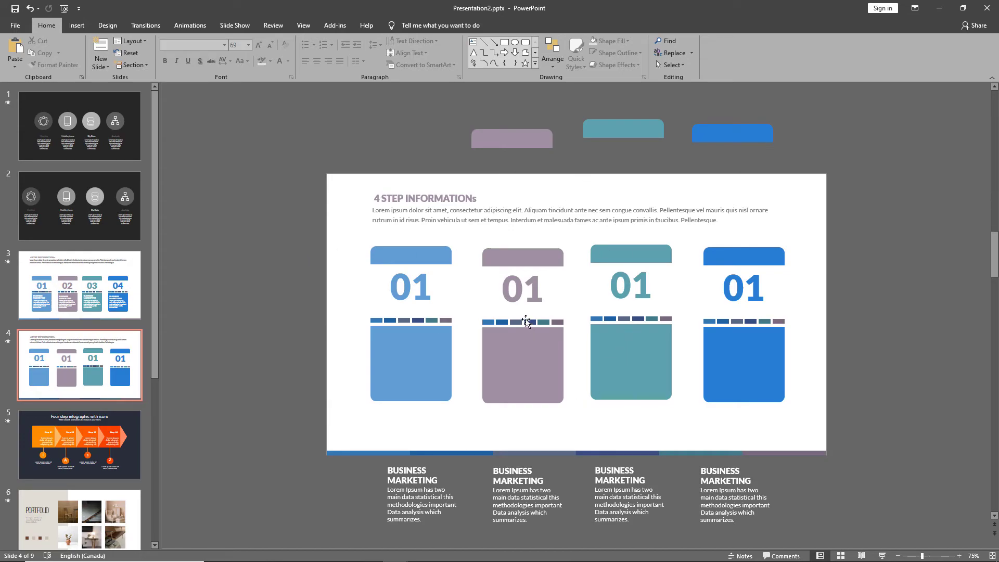
# Renumber the second, third and fourth cards to 02, 03 and 04.
pyautogui.doubleClick(531, 291)
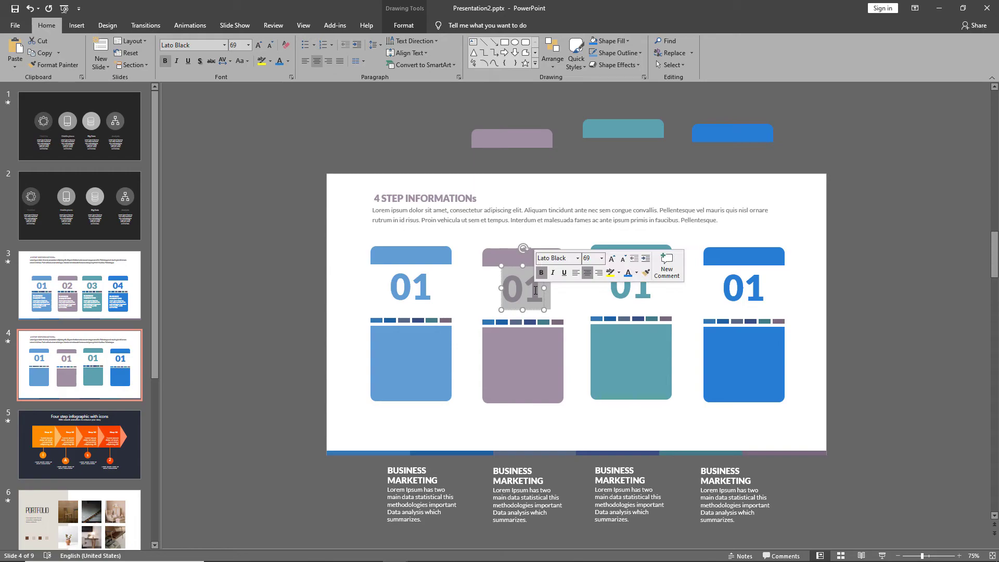
pyautogui.write('02')
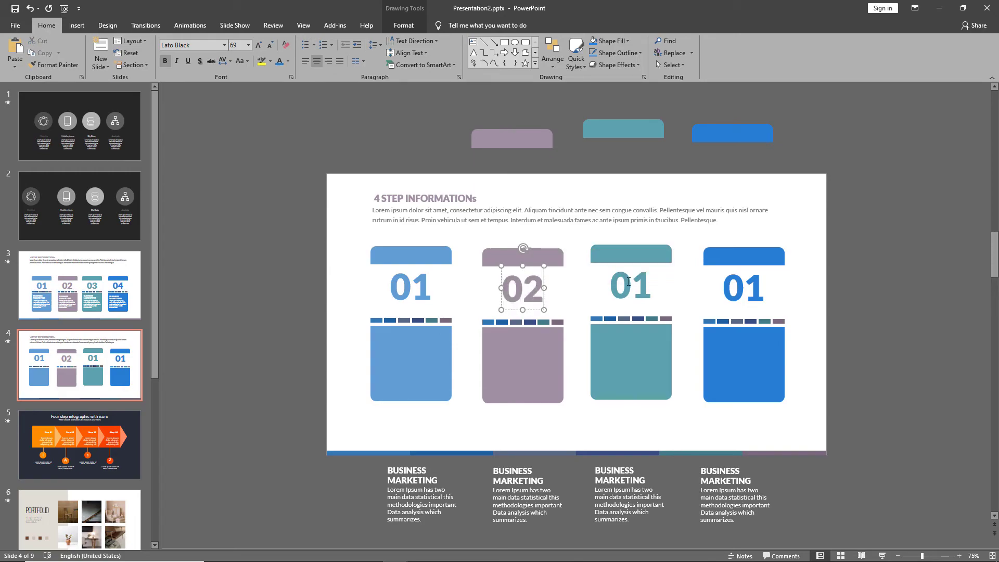
pyautogui.doubleClick(629, 281)
pyautogui.write('03')
pyautogui.doubleClick(743, 287)
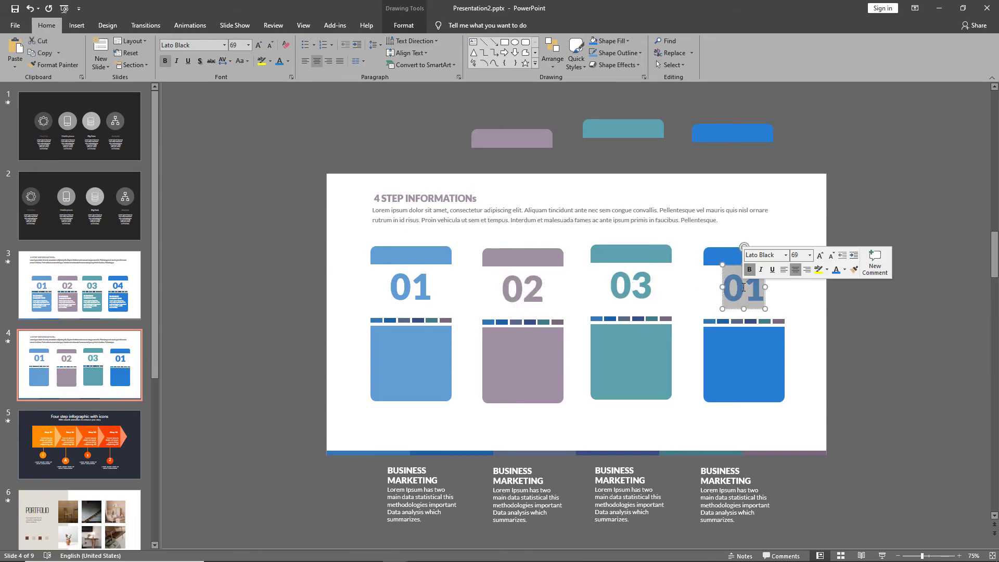
pyautogui.write('04')
pyautogui.click(688, 418)
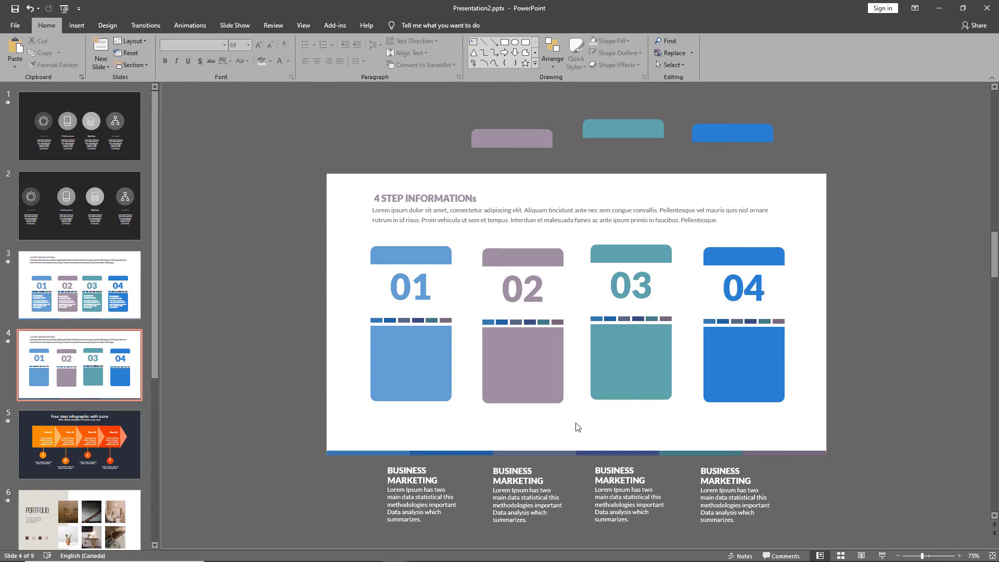
# Group the shapes of the 02, 03 and 04 columns into single units.
pyautogui.moveTo(577, 427); pyautogui.dragTo(452, 229)
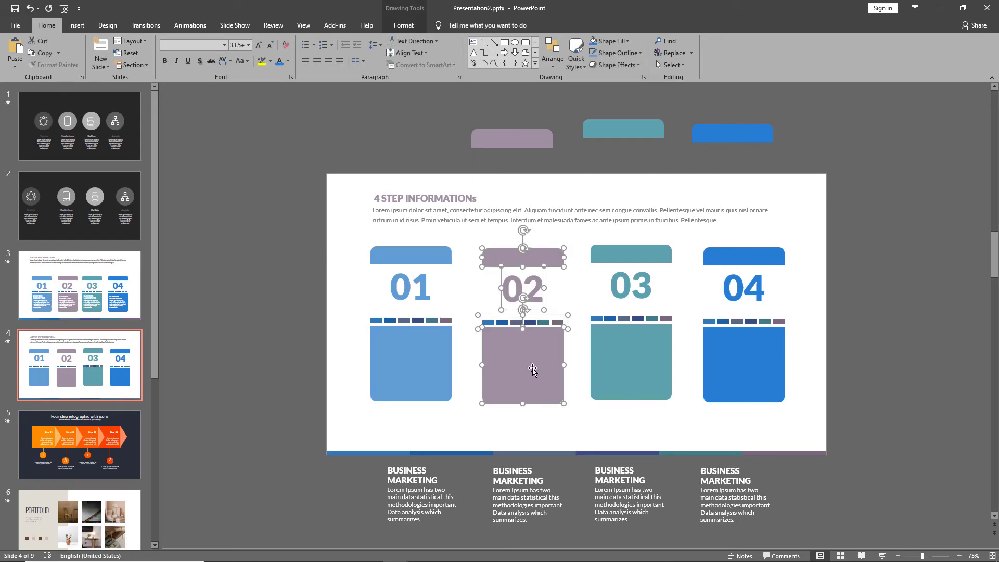
pyautogui.click(574, 410)
pyautogui.moveTo(690, 424); pyautogui.dragTo(566, 218)
pyautogui.click(794, 423)
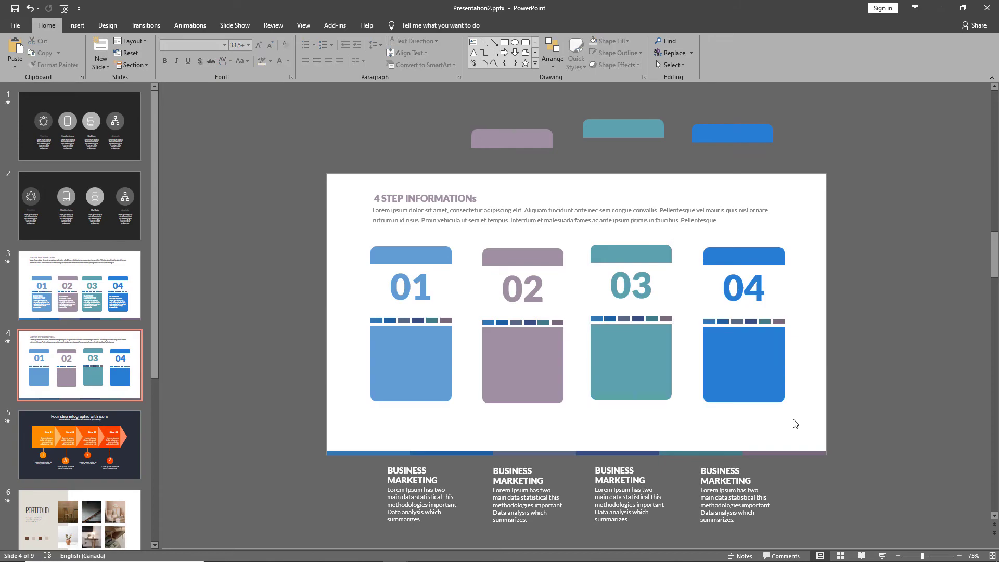
pyautogui.moveTo(795, 423); pyautogui.dragTo(678, 215)
pyautogui.click(632, 385)
pyautogui.click(438, 404)
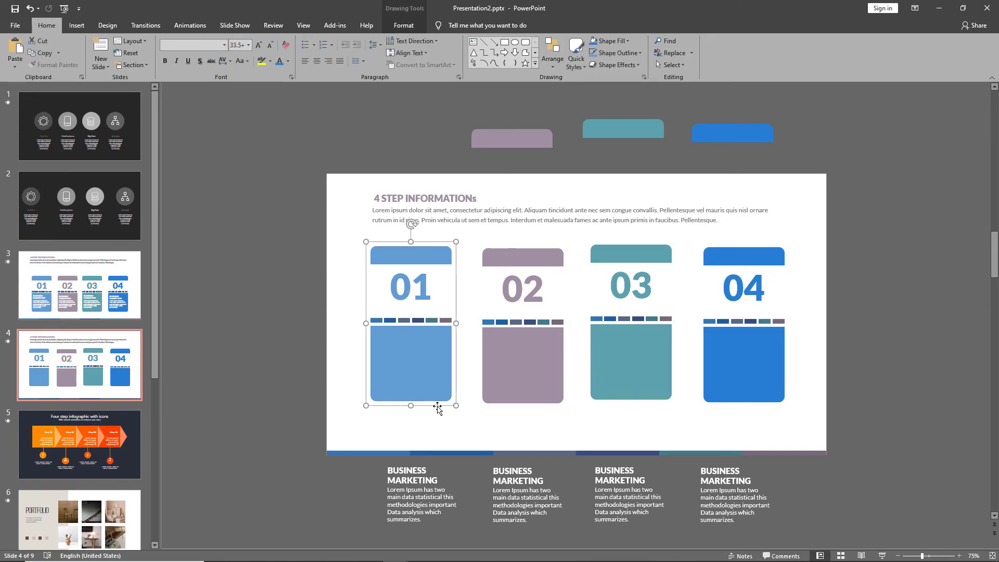
# Align the four column groups along their tops.
pyautogui.click(445, 433)
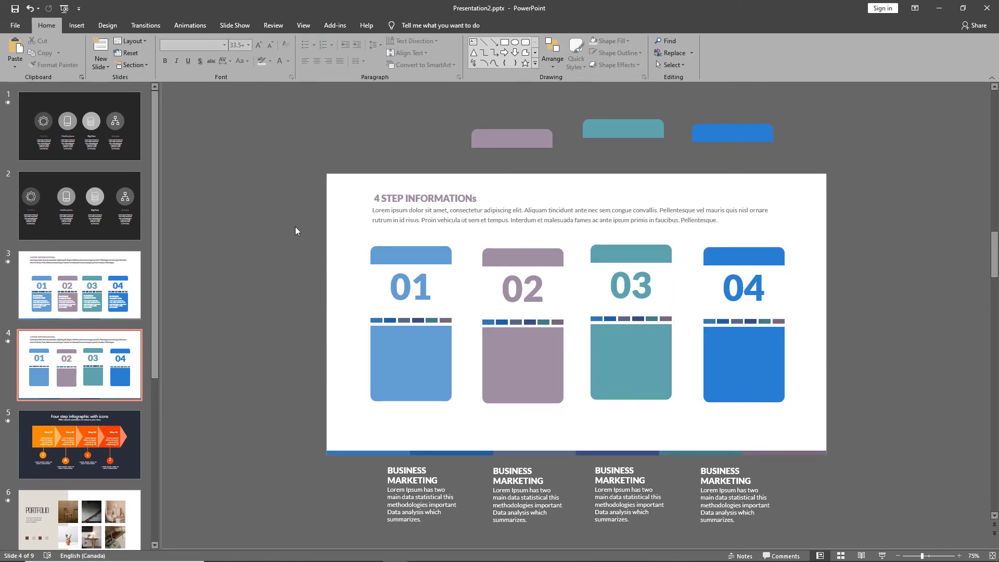
pyautogui.moveTo(295, 231)
pyautogui.mouseDown()
pyautogui.moveTo(859, 419)
pyautogui.moveTo(884, 437)
pyautogui.mouseUp()
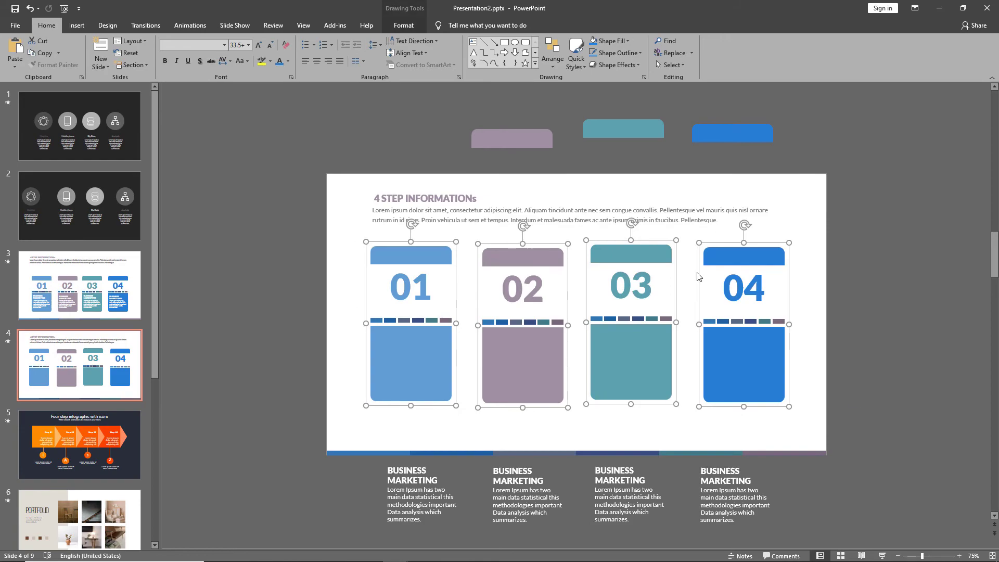
pyautogui.click(553, 54)
pyautogui.moveTo(567, 202)
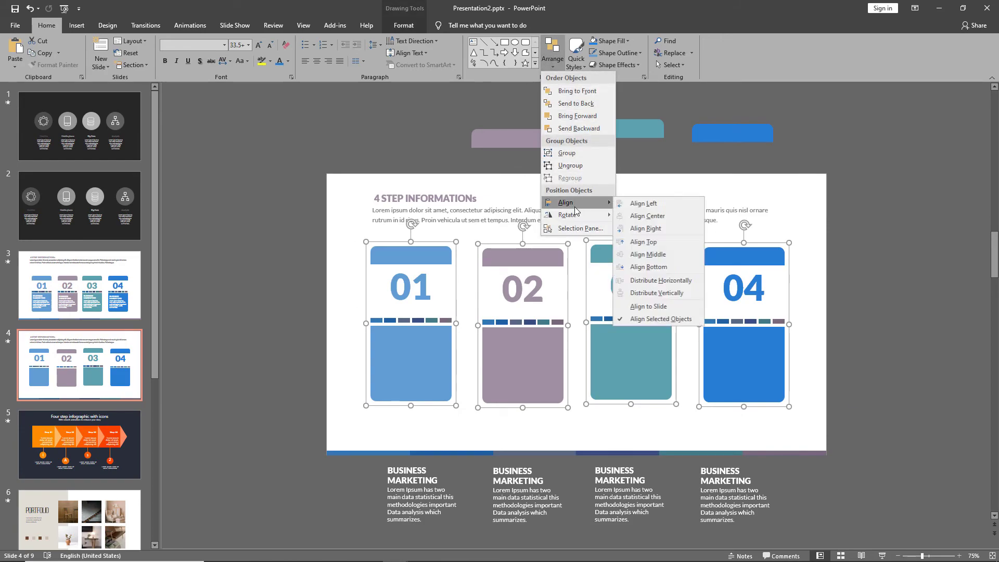
pyautogui.click(637, 242)
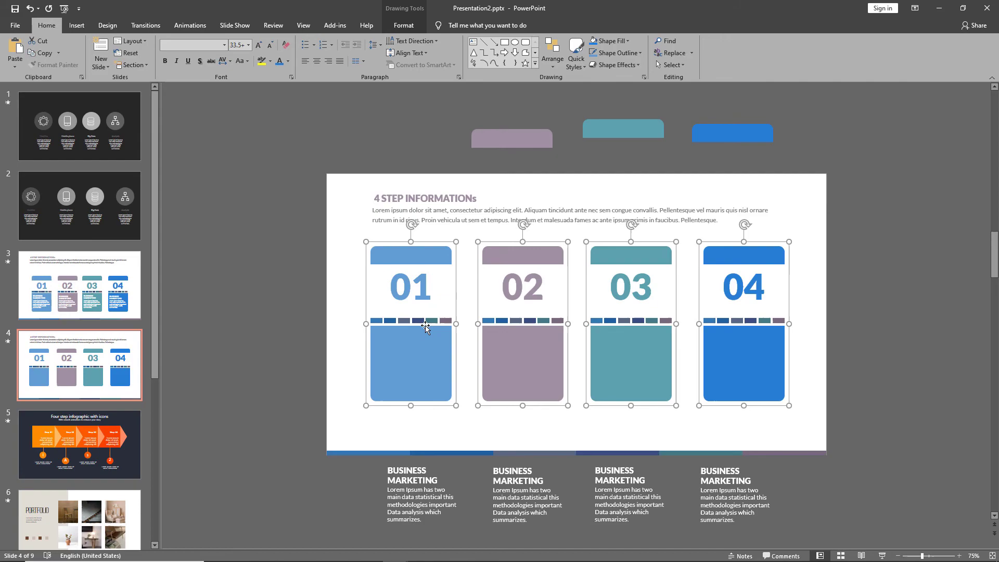
# Distribute the four columns horizontally across the slide.
pyautogui.click(552, 52)
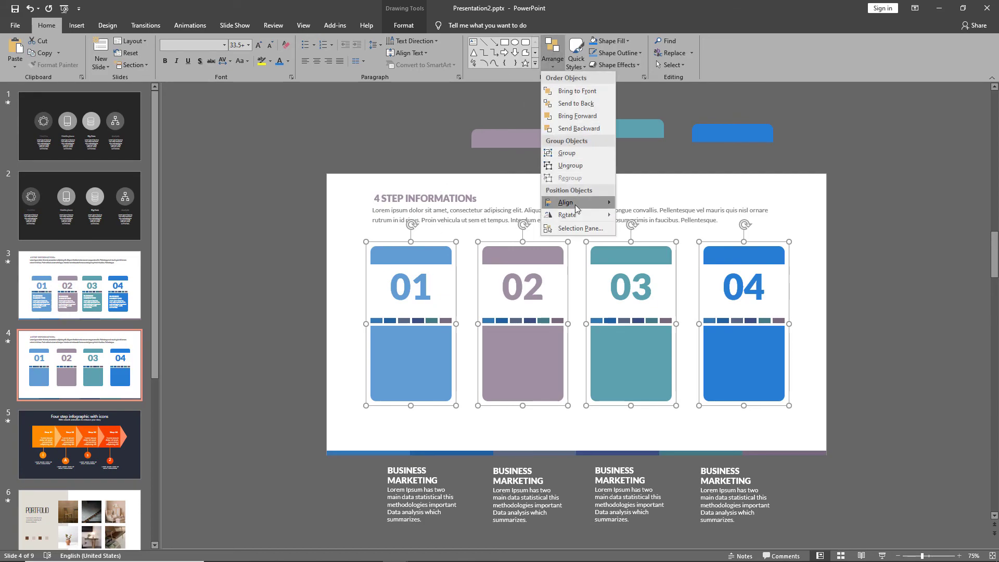
pyautogui.moveTo(581, 210)
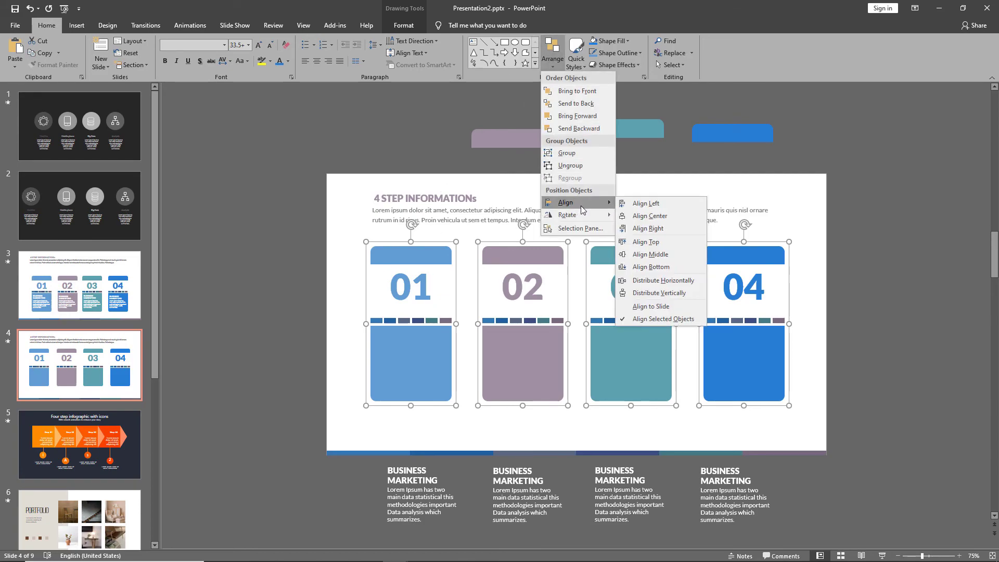
pyautogui.click(645, 307)
pyautogui.click(553, 52)
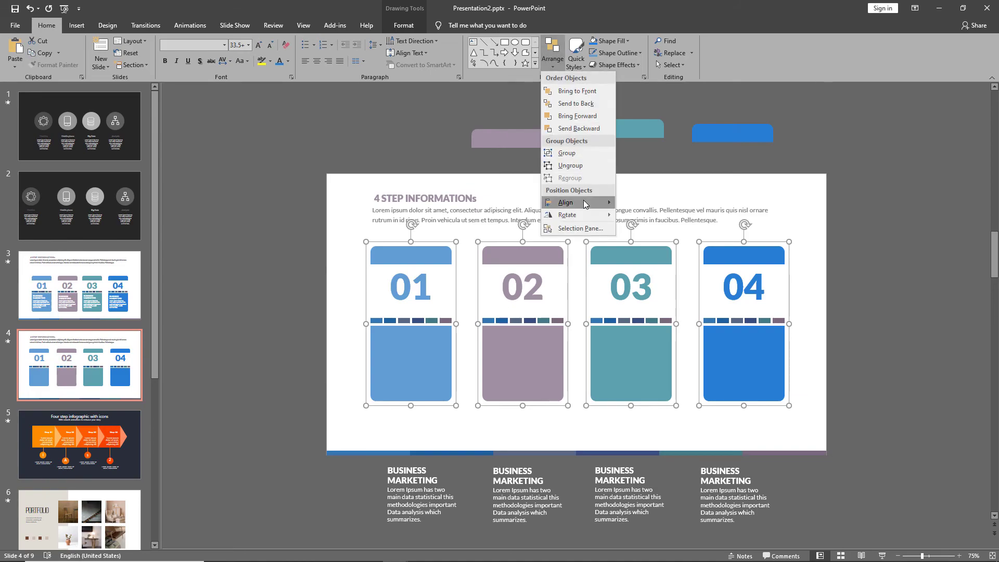
pyautogui.moveTo(585, 204)
pyautogui.click(645, 277)
pyautogui.click(890, 299)
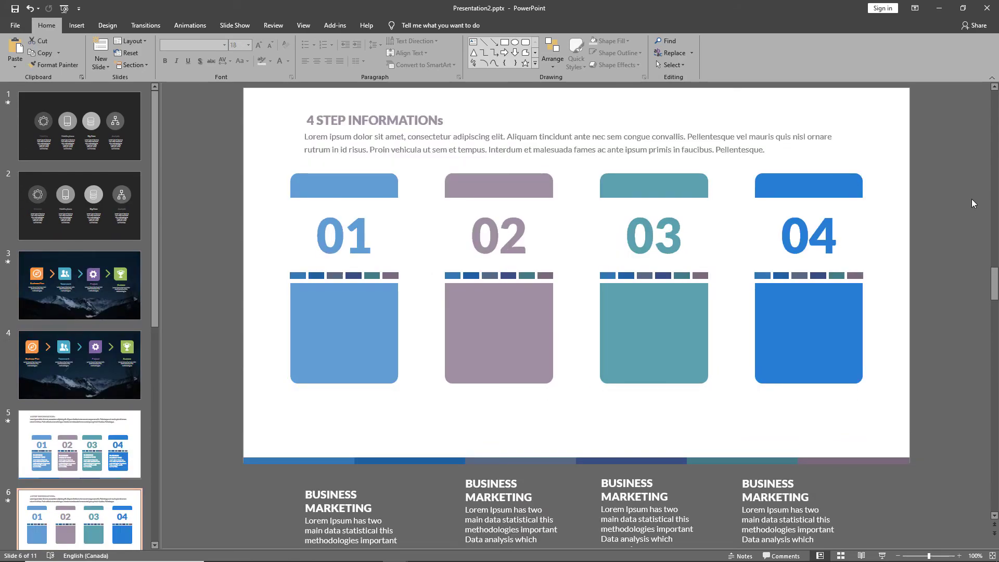
# Scroll through slides 7 to 11 to reach the closing Computer monitor infographic.
pyautogui.scroll(-2, 972, 199)
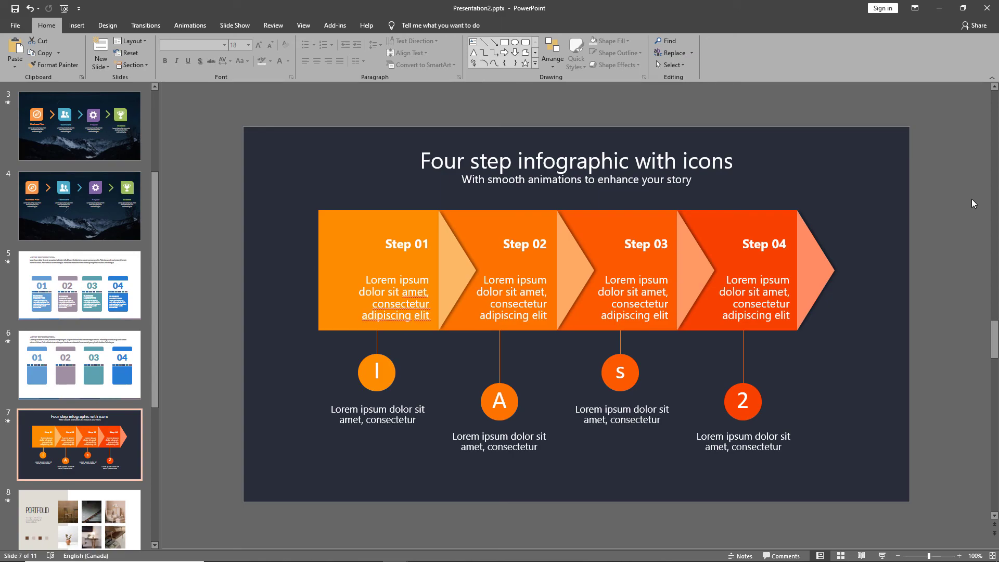
pyautogui.scroll(-2, 972, 199)
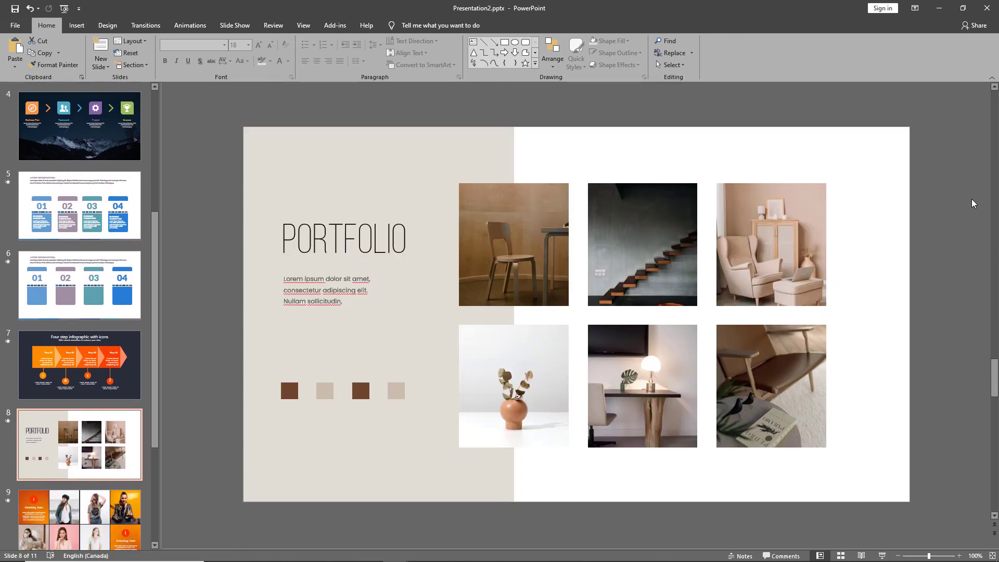
pyautogui.scroll(-2, 972, 199)
pyautogui.scroll(-2, 972, 199)
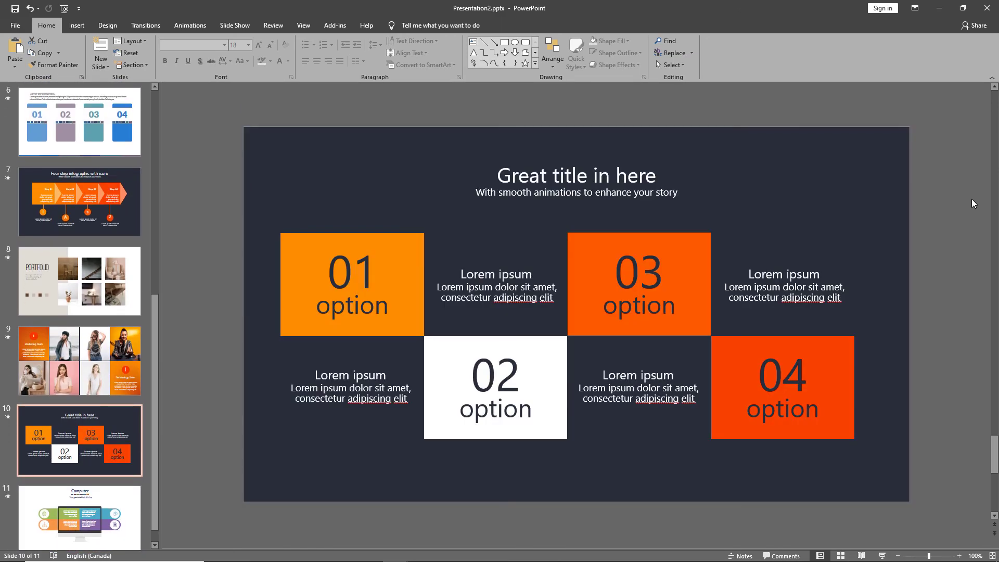
pyautogui.scroll(-2, 972, 198)
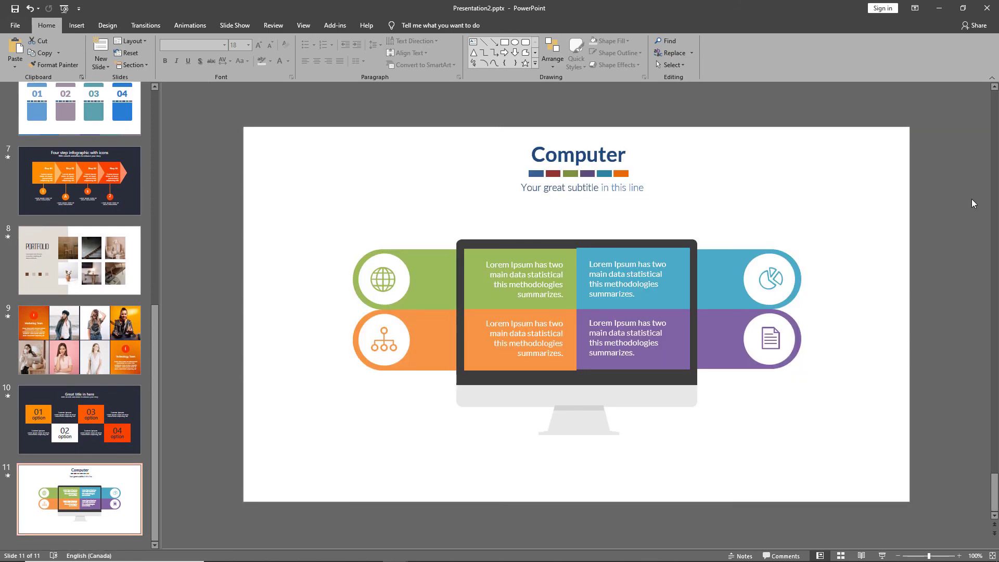